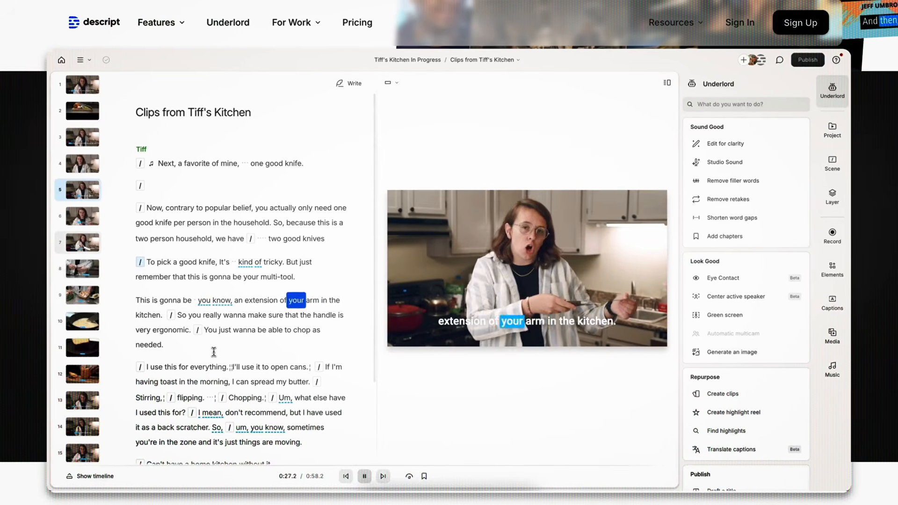
{"action": "key", "text": "space"}
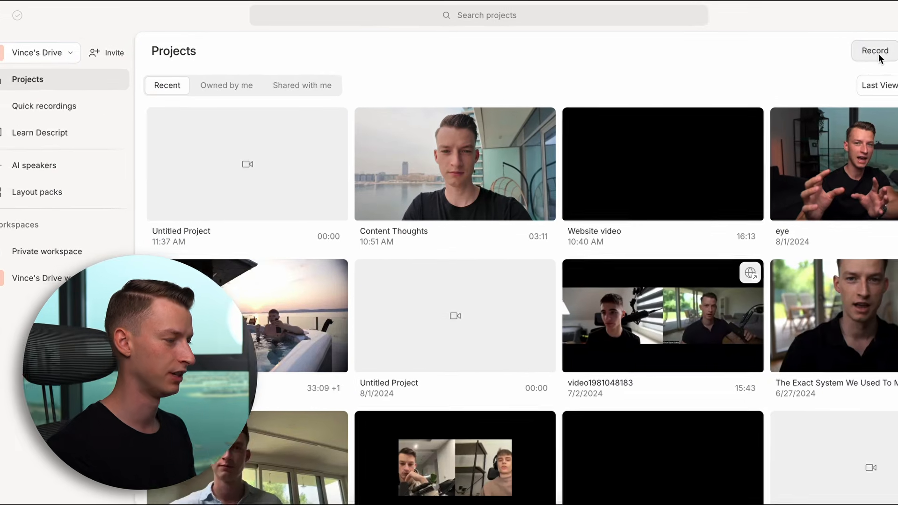
Open the Quick recordings page and view the available recording options
{"action": "left_click", "coordinate": [82, 110]}
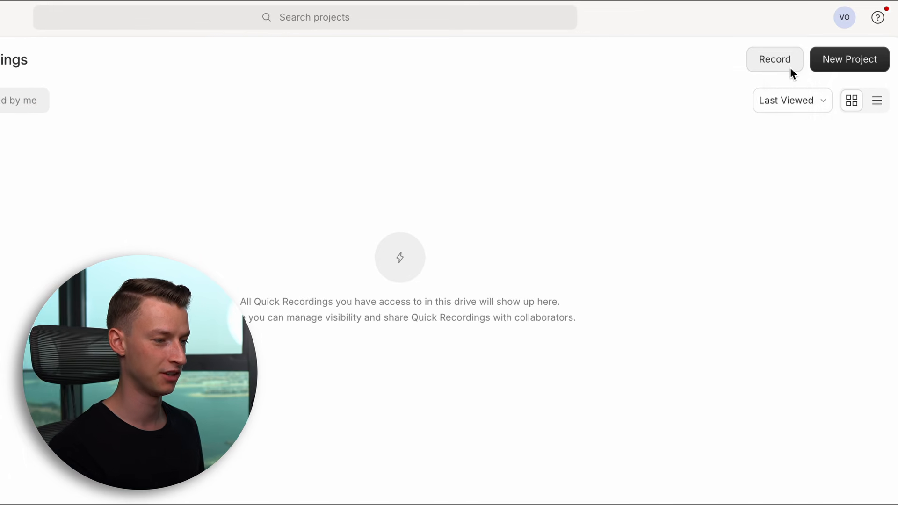
{"action": "left_click", "coordinate": [790, 67]}
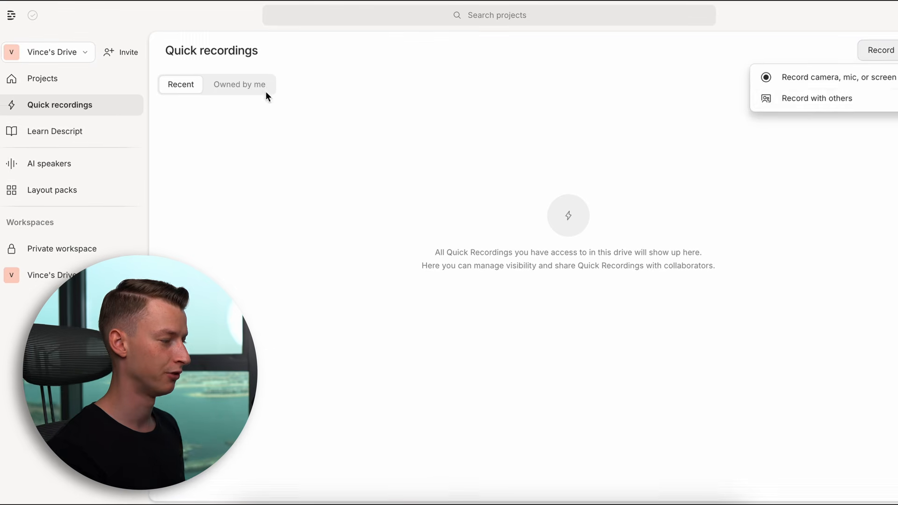
{"action": "left_click", "coordinate": [261, 99]}
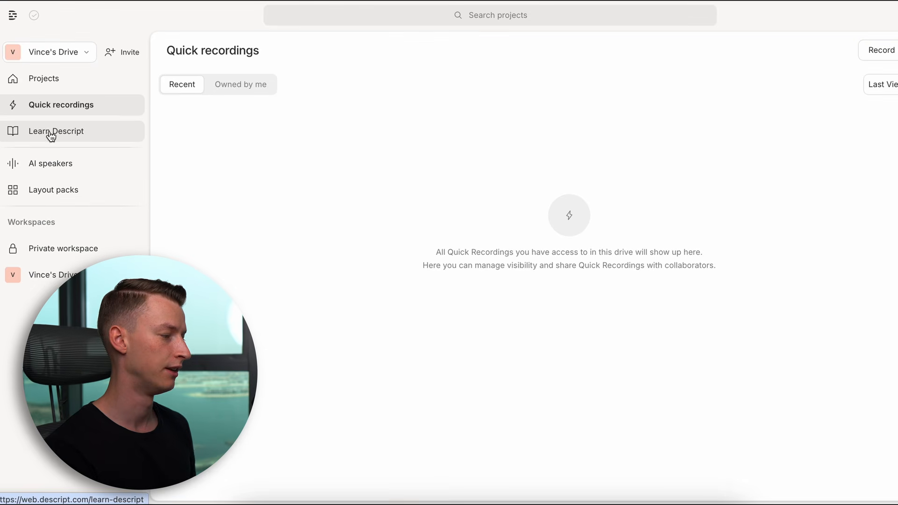
Browse the Learn Descript tutorial videos and open the AI speakers page
{"action": "left_click", "coordinate": [96, 135]}
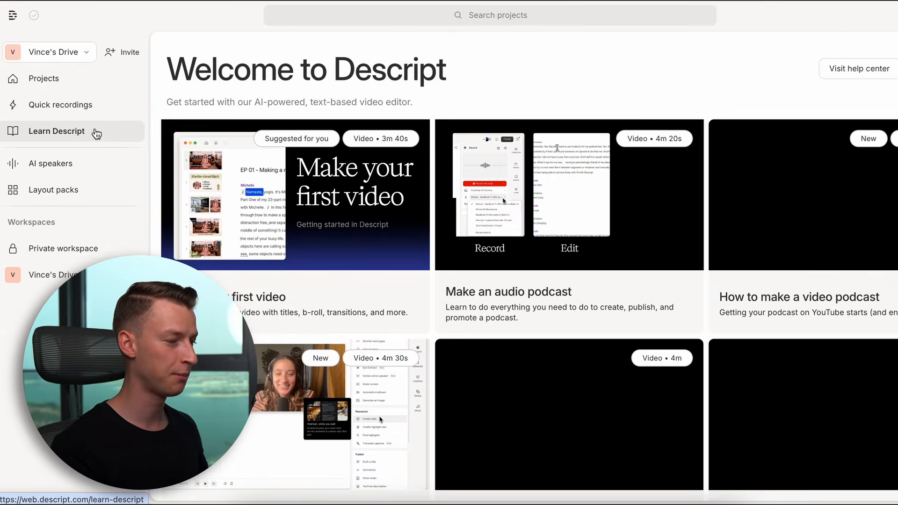
{"action": "scroll", "coordinate": [736, 197], "scroll_direction": "down", "scroll_amount": 3}
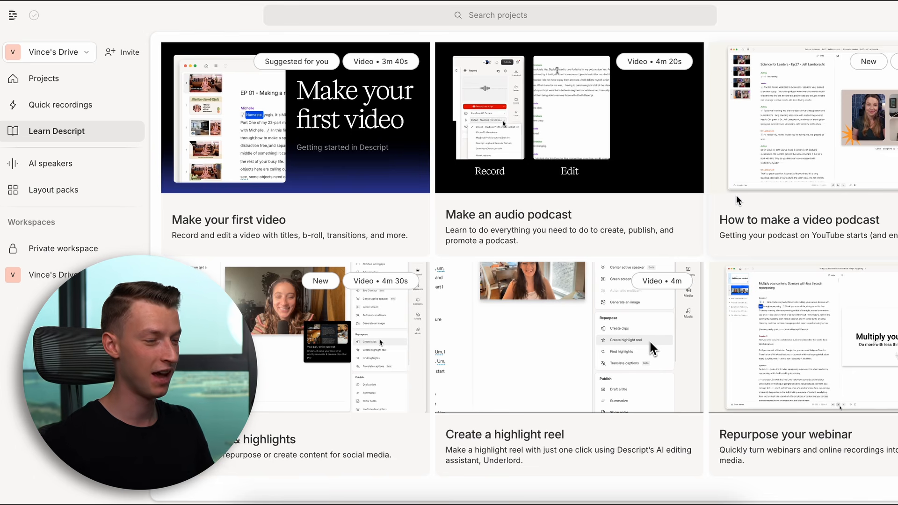
{"action": "scroll", "coordinate": [736, 195], "scroll_direction": "down", "scroll_amount": 15}
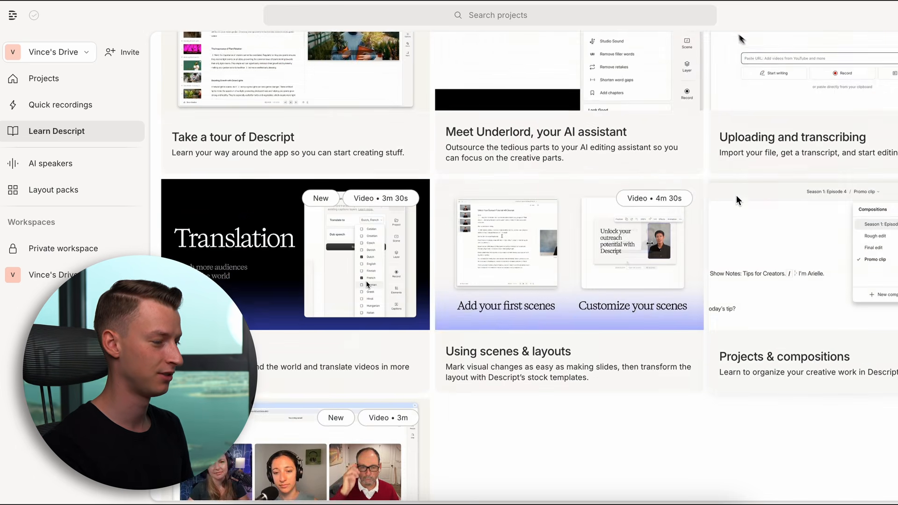
{"action": "scroll", "coordinate": [736, 195], "scroll_direction": "up", "scroll_amount": 15}
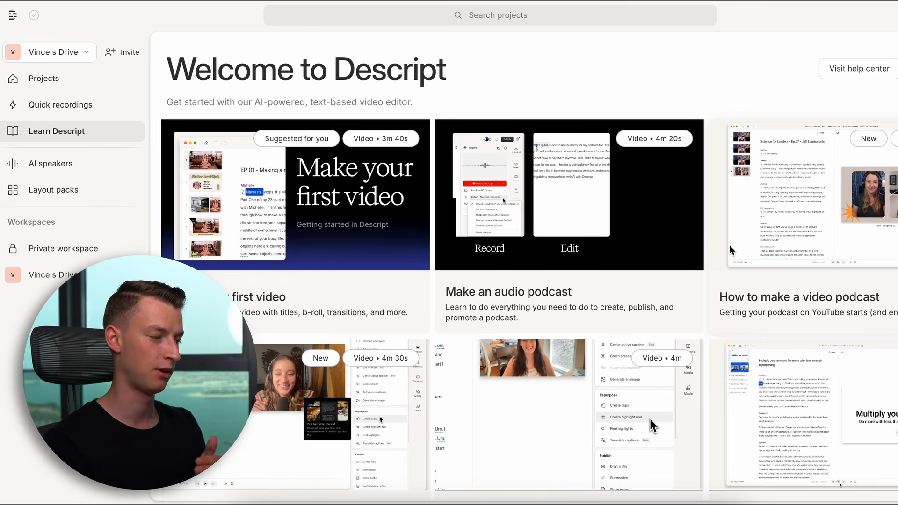
{"action": "left_click", "coordinate": [54, 169]}
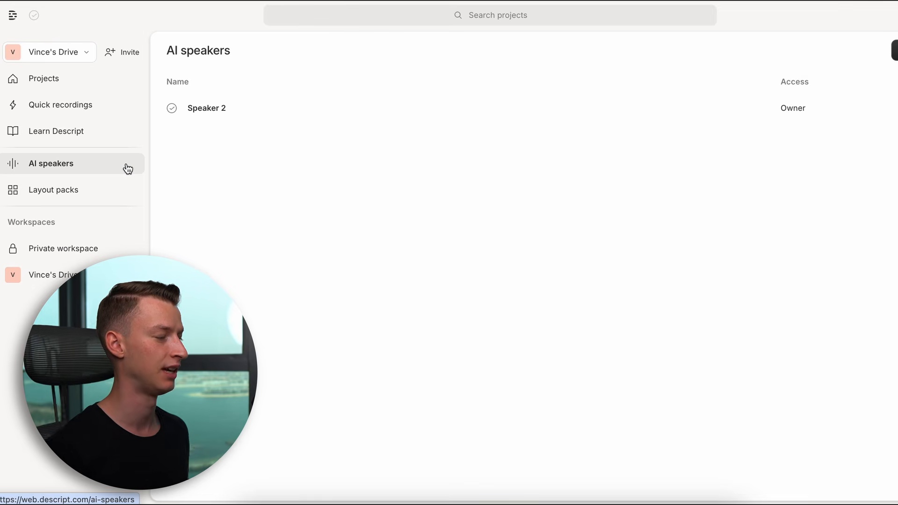
Create a new video project from the Projects page and import the talking-head video file from Finder
{"action": "left_click", "coordinate": [101, 83]}
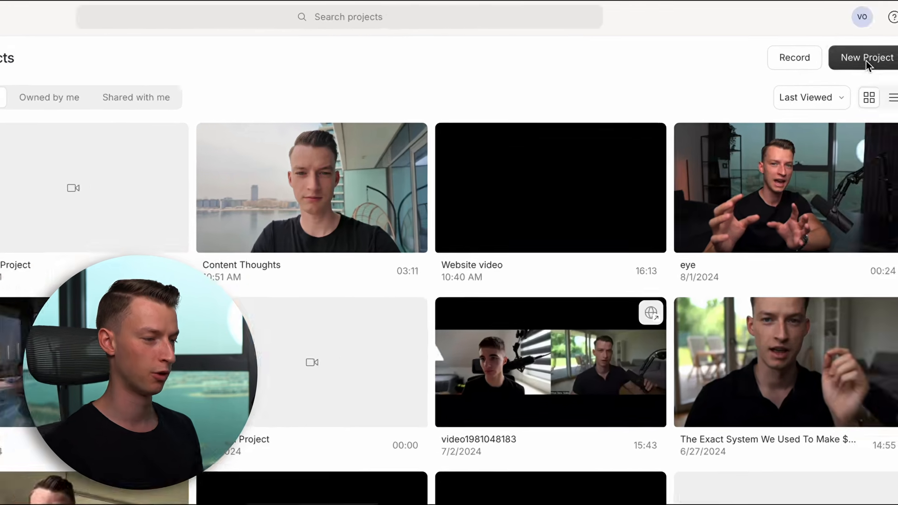
{"action": "left_click", "coordinate": [867, 60]}
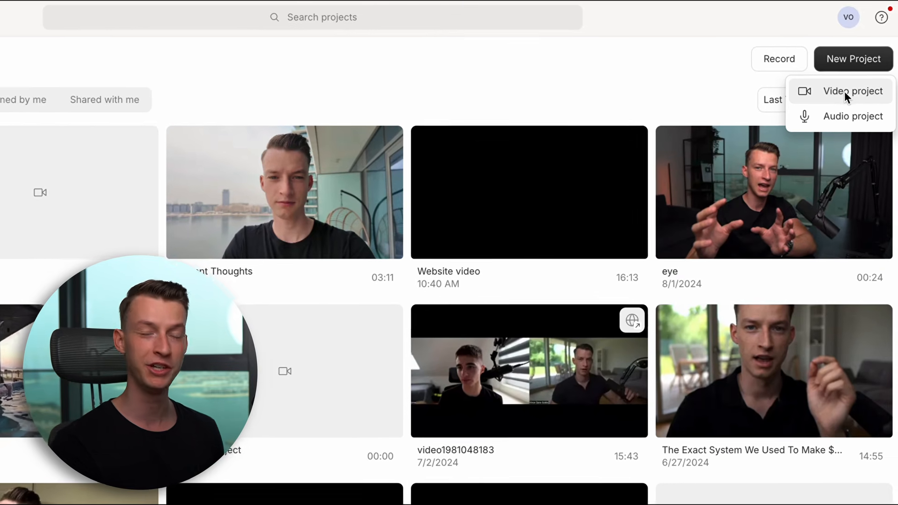
{"action": "left_click", "coordinate": [844, 92]}
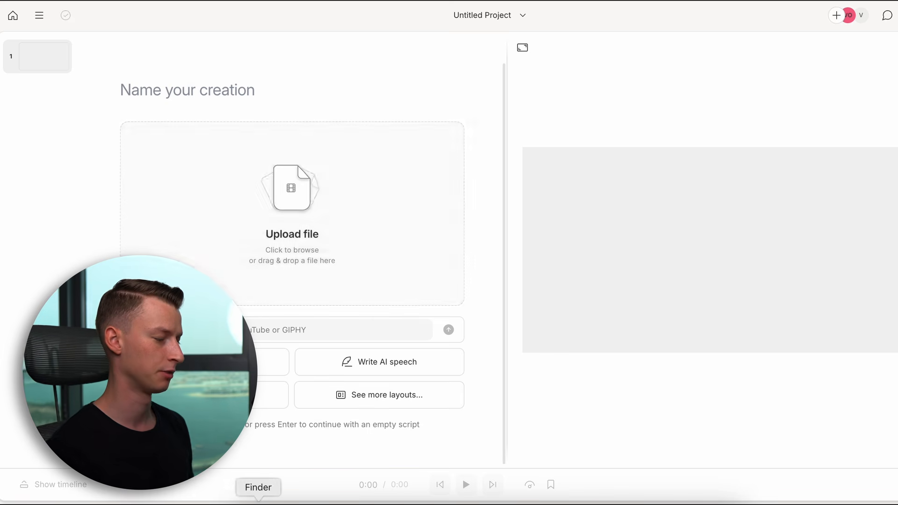
{"action": "left_click", "coordinate": [257, 500]}
{"action": "left_click_drag", "start_coordinate": [674, 335], "coordinate": [193, 175]}
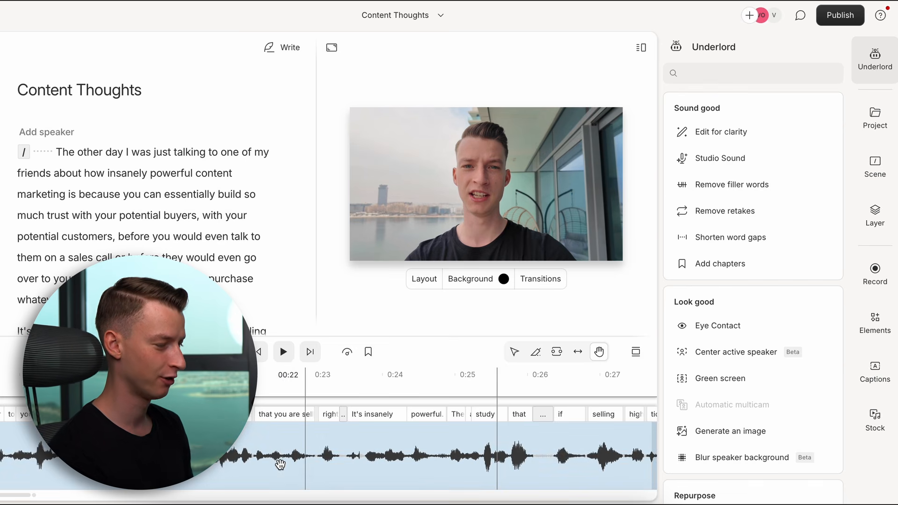
Look through the timeline and the full transcript of the Content Thoughts project
{"action": "scroll", "coordinate": [281, 464], "scroll_direction": "left", "scroll_amount": 10}
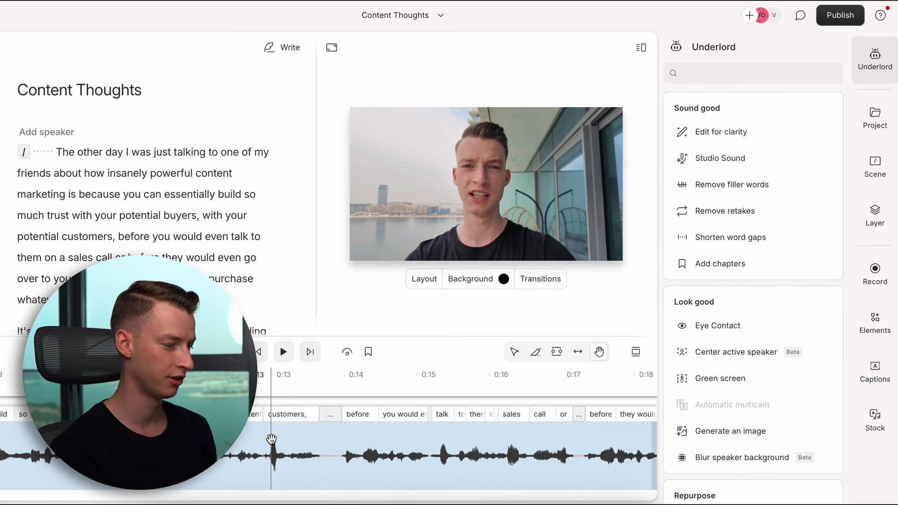
{"action": "scroll", "coordinate": [187, 173], "scroll_direction": "down", "scroll_amount": 20}
{"action": "scroll", "coordinate": [194, 176], "scroll_direction": "down", "scroll_amount": 10}
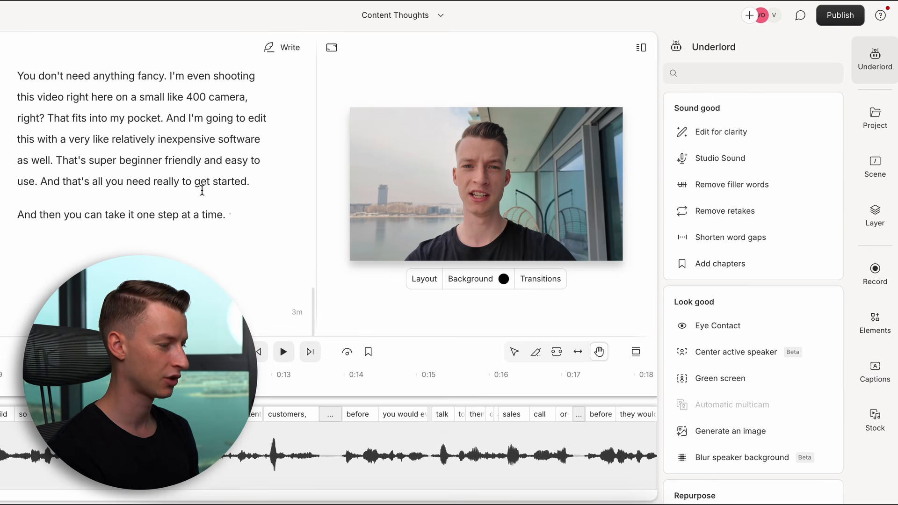
{"action": "scroll", "coordinate": [203, 190], "scroll_direction": "up", "scroll_amount": 20}
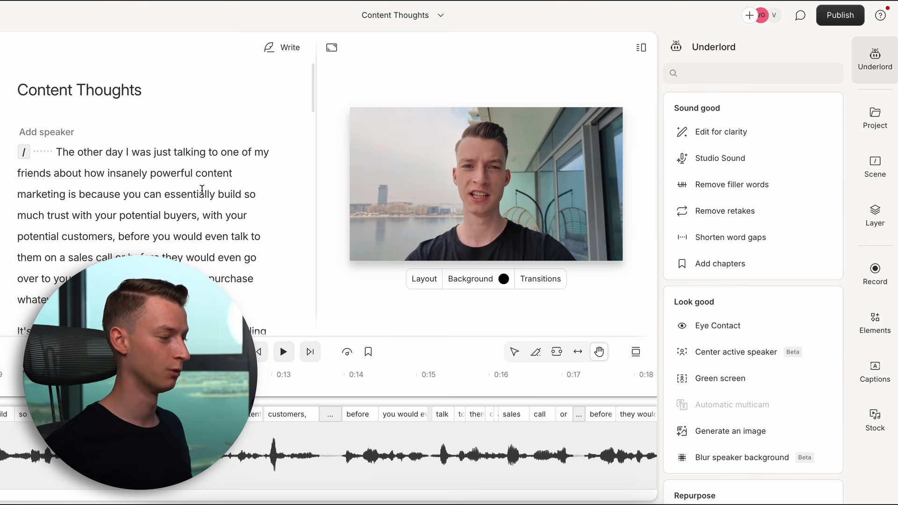
Delete the opening transcript paragraph beginning "The other day I was just talking" and undo the deletion
{"action": "left_click_drag", "start_coordinate": [60, 152], "coordinate": [271, 319]}
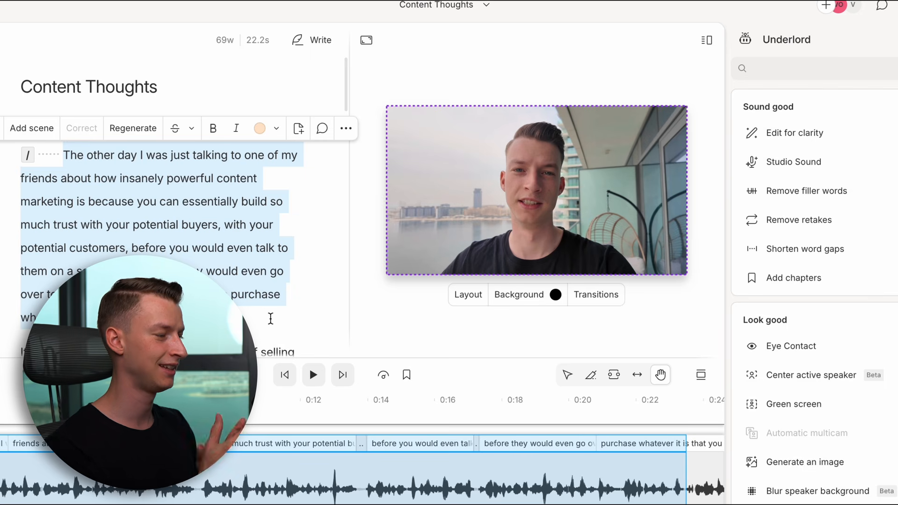
{"action": "key", "text": "BackSpace"}
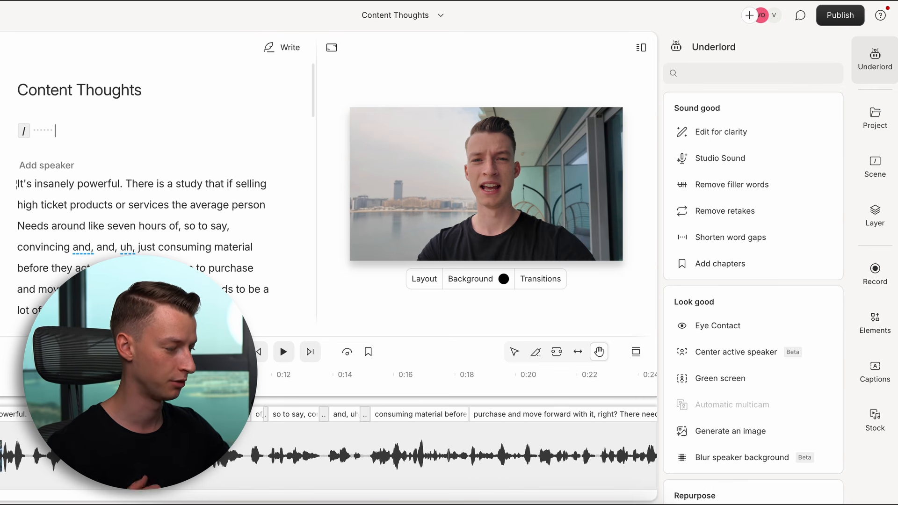
{"action": "key", "text": "ctrl+z"}
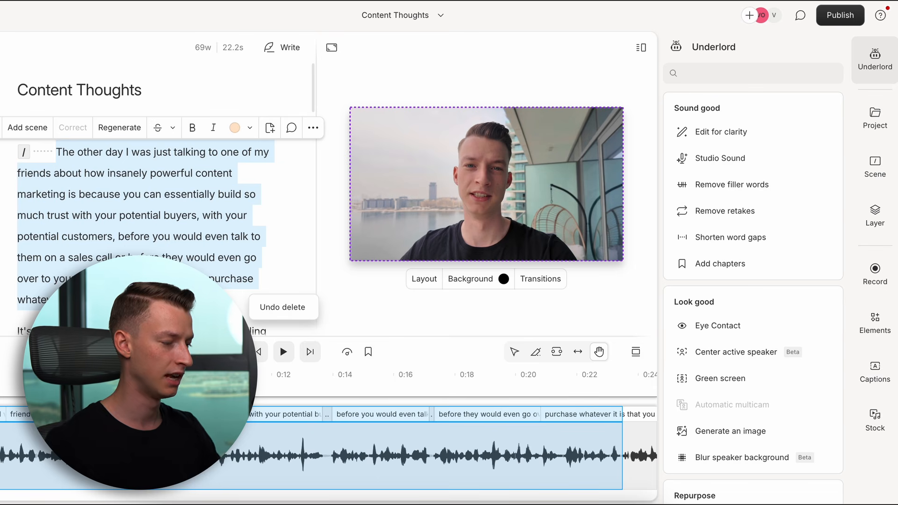
Switch the timeline to the selection tool and place the playhead at 00:37.9
{"action": "left_click", "coordinate": [284, 485]}
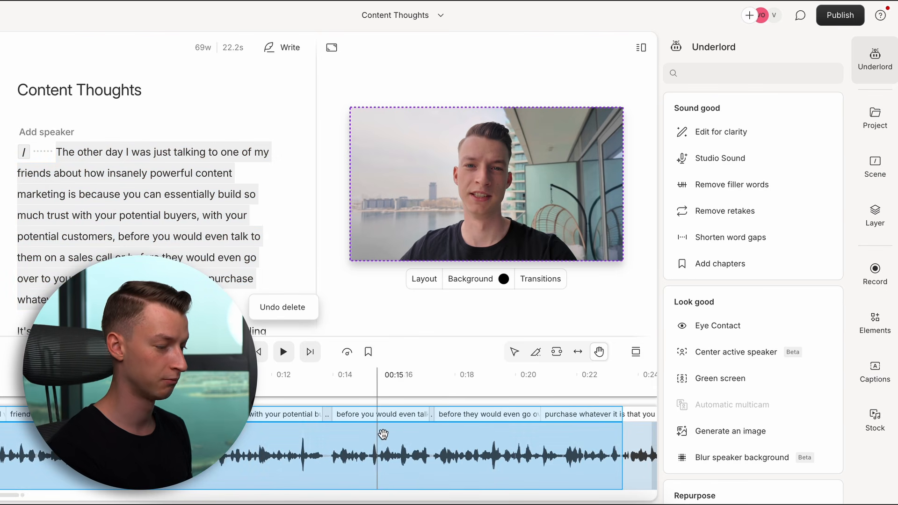
{"action": "scroll", "coordinate": [638, 454], "scroll_direction": "down", "scroll_amount": 5}
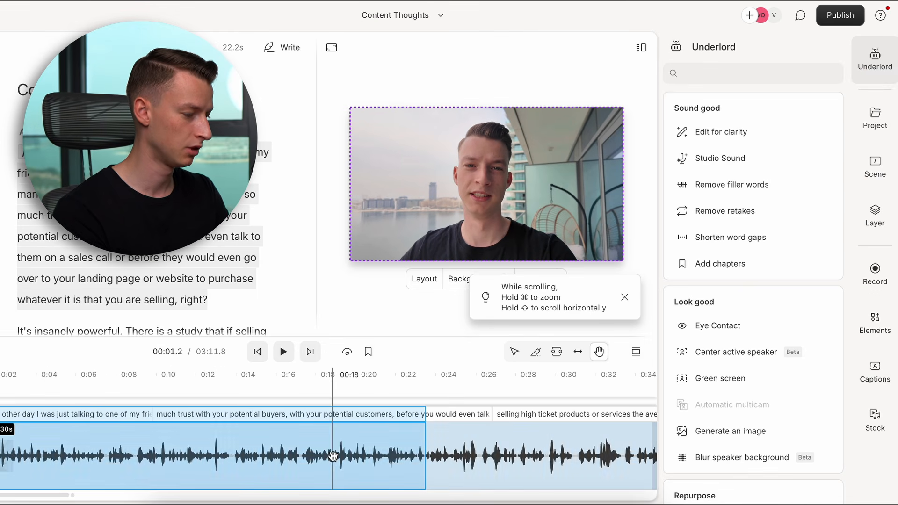
{"action": "scroll", "coordinate": [333, 456], "scroll_direction": "down", "scroll_amount": 6}
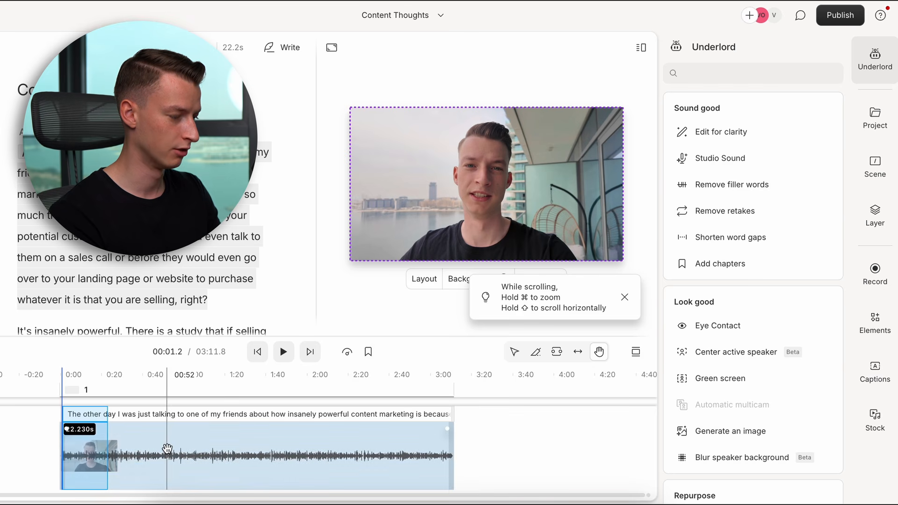
{"action": "left_click", "coordinate": [513, 354]}
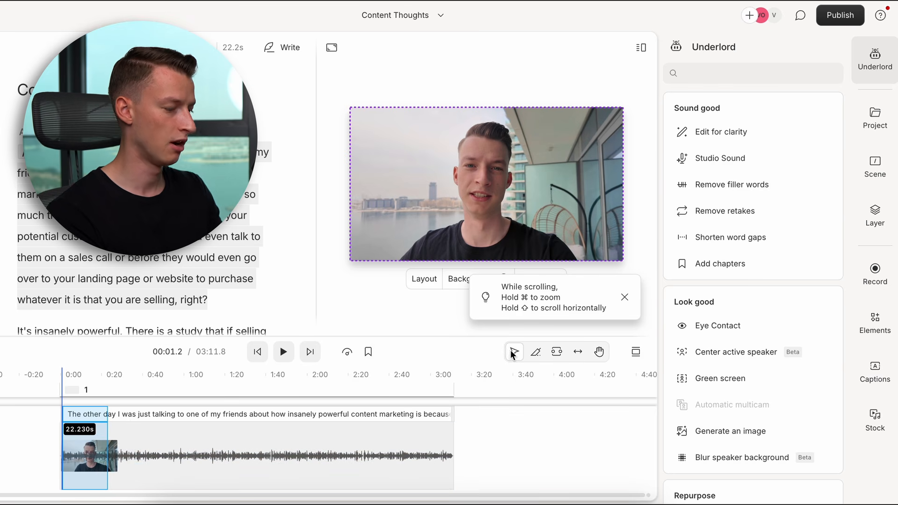
{"action": "scroll", "coordinate": [90, 451], "scroll_direction": "up", "scroll_amount": 5}
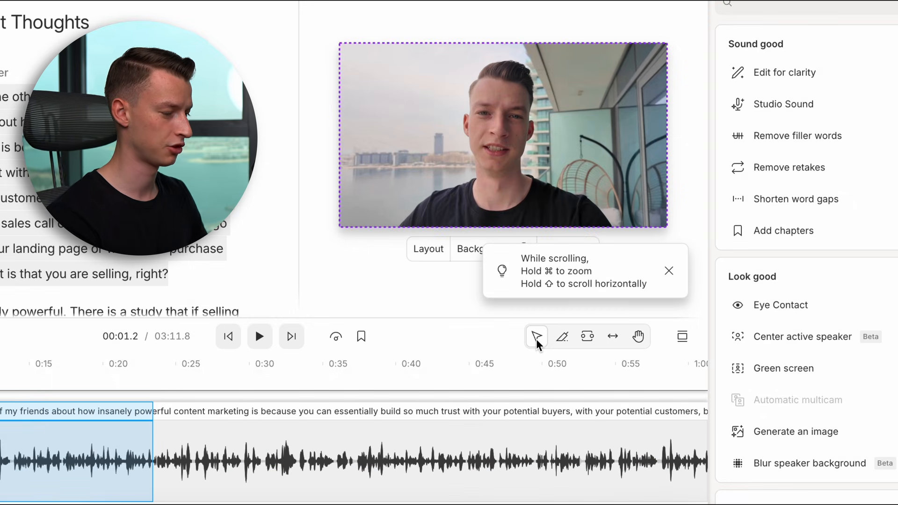
{"action": "left_click", "coordinate": [243, 451]}
{"action": "left_click", "coordinate": [459, 448]}
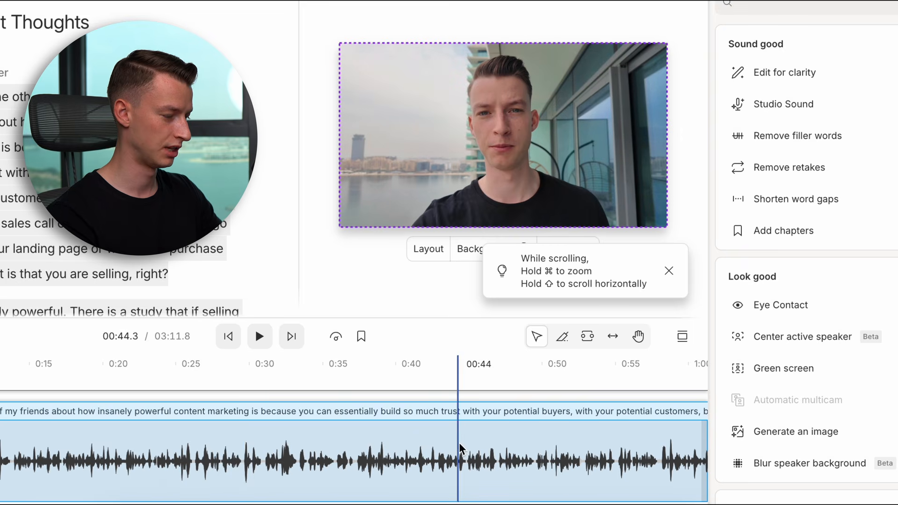
{"action": "scroll", "coordinate": [459, 444], "scroll_direction": "down", "scroll_amount": 3}
{"action": "left_click_drag", "start_coordinate": [444, 368], "coordinate": [412, 469]}
{"action": "scroll", "coordinate": [355, 442], "scroll_direction": "right", "scroll_amount": 10}
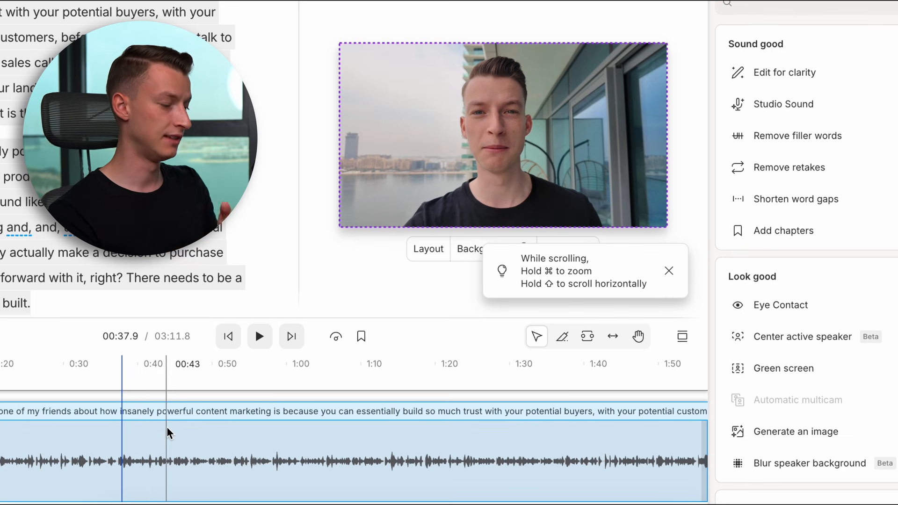
Split the timeline clip at about 00:37.4 and 00:35.7, on both sides of the words "and, uh, just"
{"action": "scroll", "coordinate": [145, 449], "scroll_direction": "up", "scroll_amount": 5}
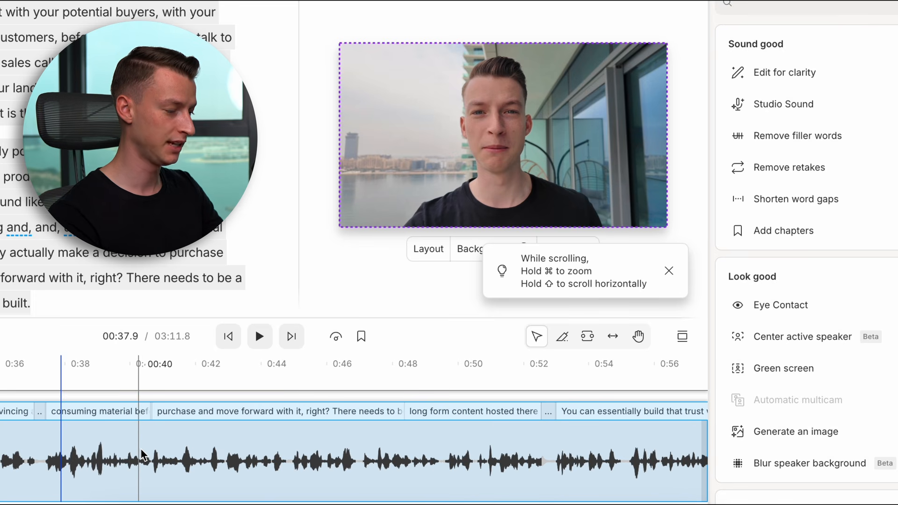
{"action": "key", "text": "b"}
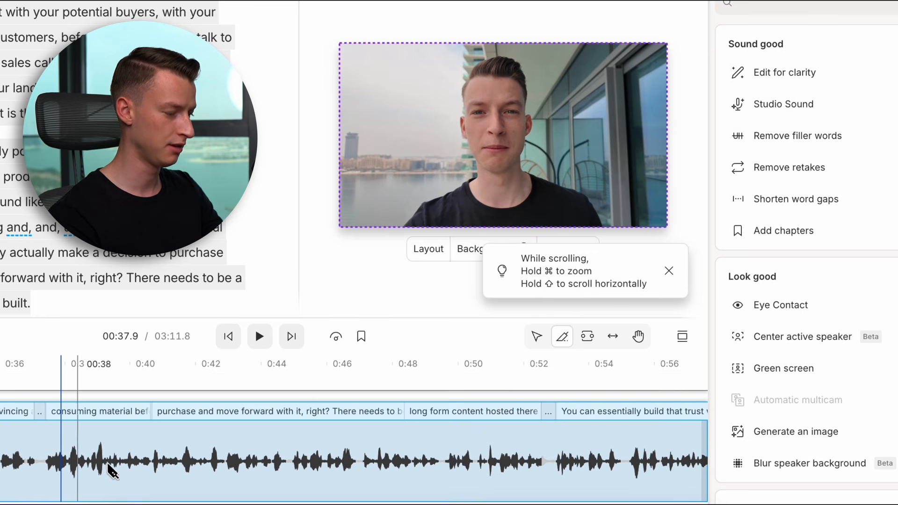
{"action": "scroll", "coordinate": [50, 468], "scroll_direction": "up", "scroll_amount": 2}
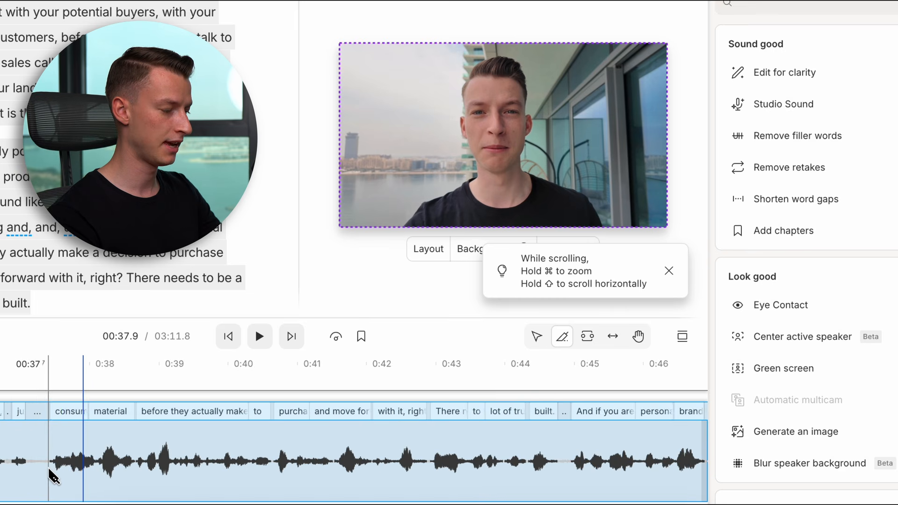
{"action": "scroll", "coordinate": [51, 475], "scroll_direction": "left", "scroll_amount": 3}
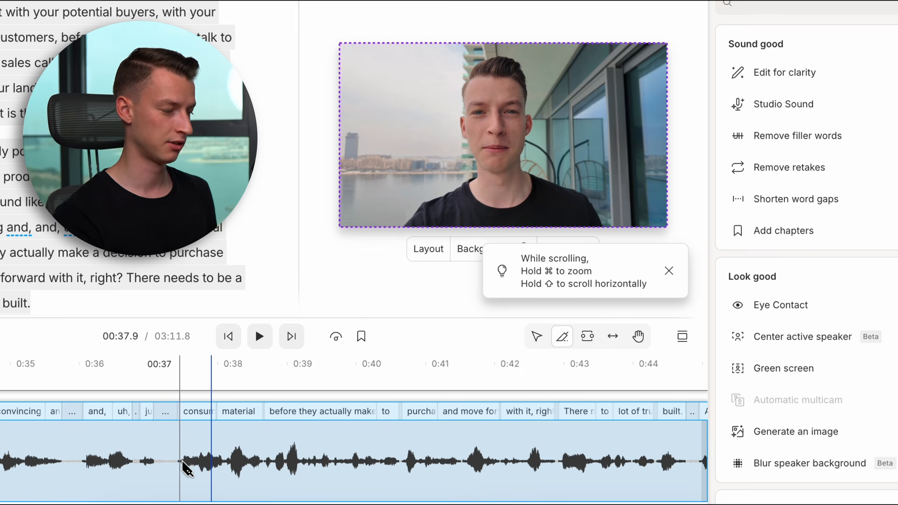
{"action": "left_click", "coordinate": [182, 462]}
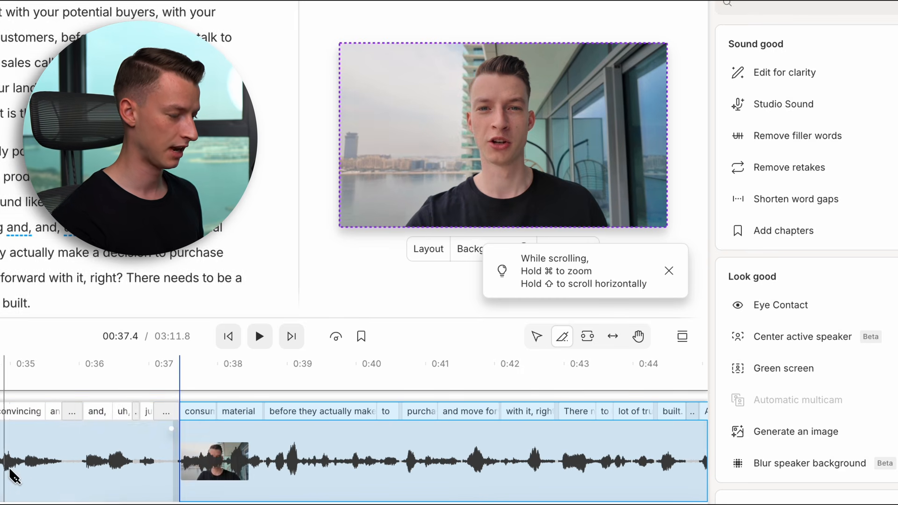
{"action": "left_click", "coordinate": [63, 473]}
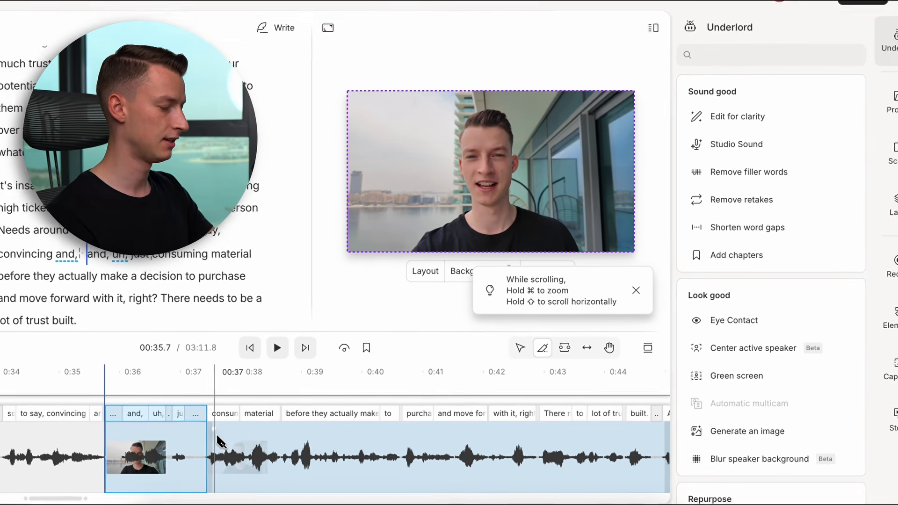
Delete the separated timeline clip containing "and, uh, just" and undo the deletion
{"action": "left_click", "coordinate": [49, 439]}
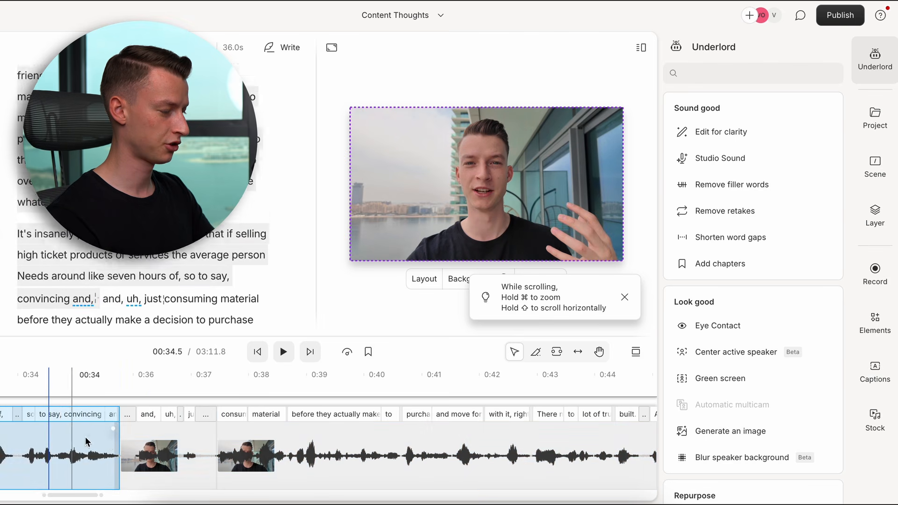
{"action": "left_click", "coordinate": [316, 444]}
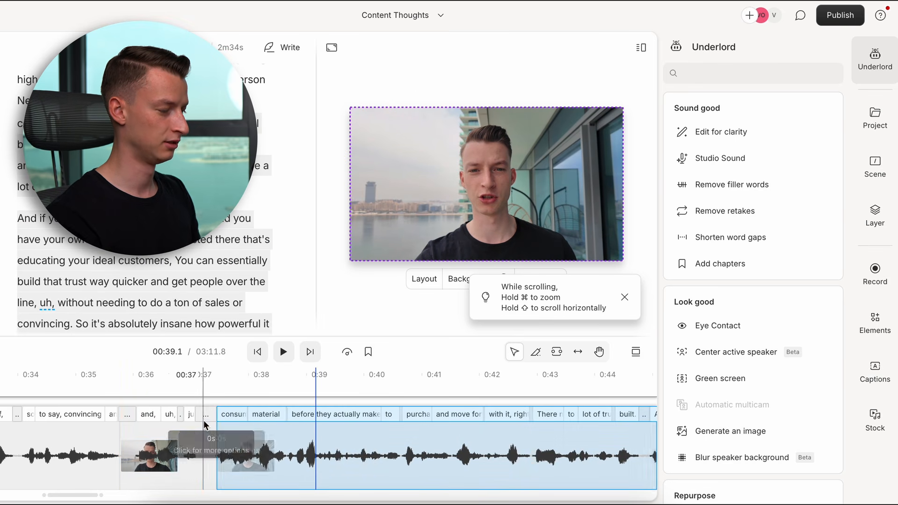
{"action": "left_click", "coordinate": [177, 445]}
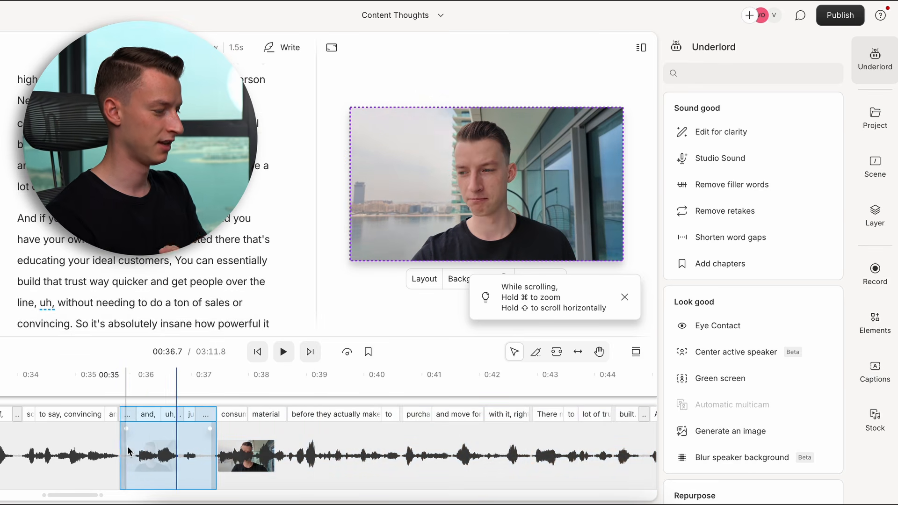
{"action": "left_click", "coordinate": [27, 434]}
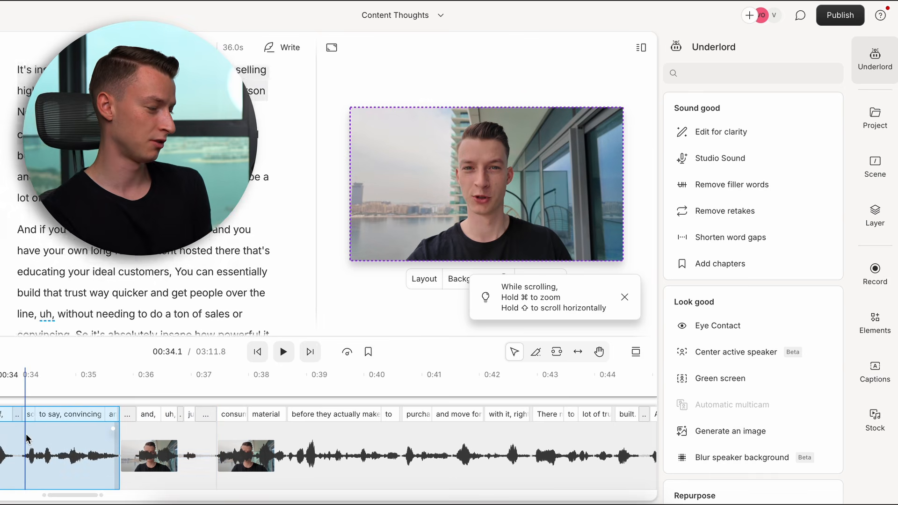
{"action": "left_click", "coordinate": [155, 451]}
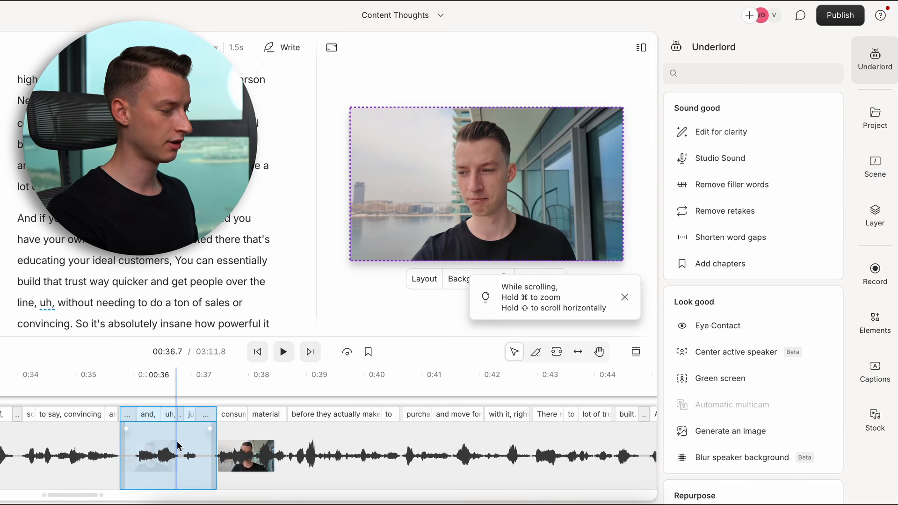
{"action": "left_click", "coordinate": [177, 444]}
{"action": "key", "text": "Delete"}
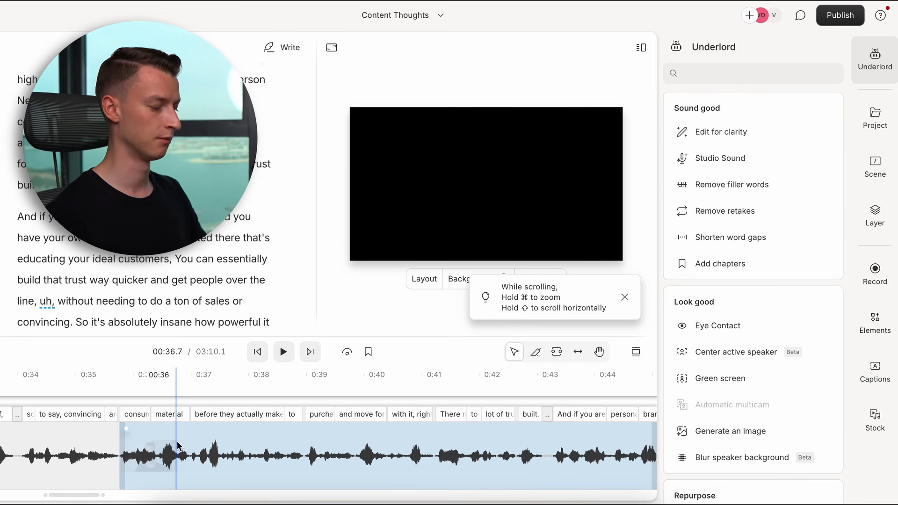
{"action": "key", "text": "super+z"}
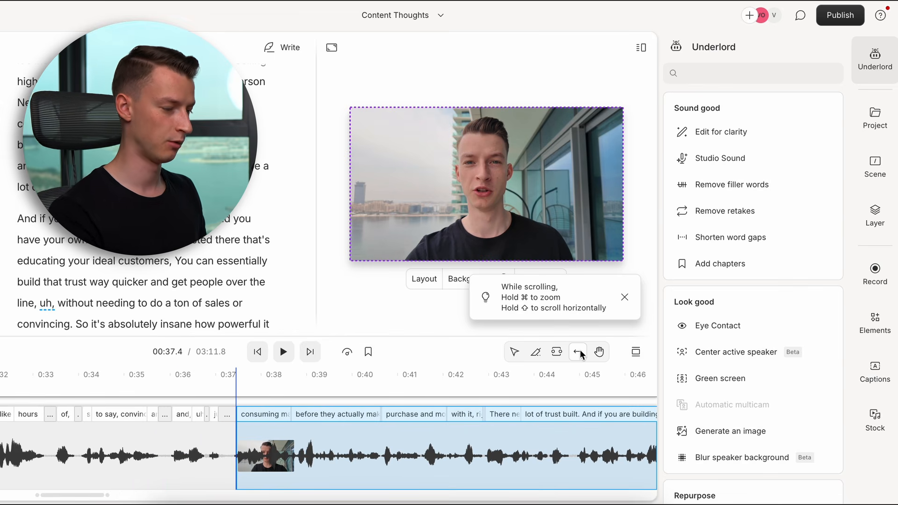
Try to shift the timeline clip's edge before "consuming material", and undo the change together with the clip split
{"action": "left_click_drag", "start_coordinate": [236, 438], "coordinate": [281, 438]}
{"action": "key", "text": "super+z"}
{"action": "key", "text": "super+z"}
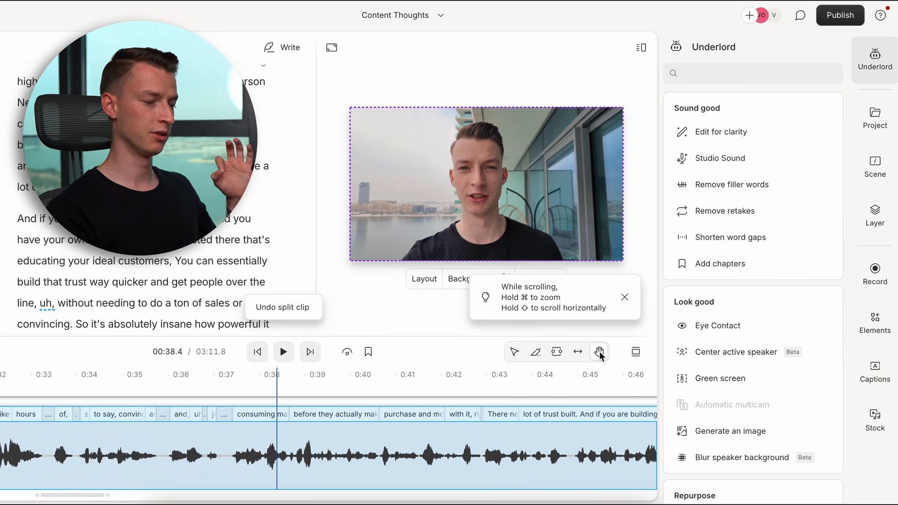
Switch to the hand tool and pan through the timeline back to its beginning
{"action": "left_click", "coordinate": [599, 353]}
{"action": "left_click_drag", "start_coordinate": [551, 443], "coordinate": [109, 447]}
{"action": "left_click_drag", "start_coordinate": [482, 439], "coordinate": [531, 435]}
{"action": "scroll", "coordinate": [139, 437], "scroll_direction": "down", "scroll_amount": 5}
{"action": "left_click_drag", "start_coordinate": [194, 439], "coordinate": [492, 426]}
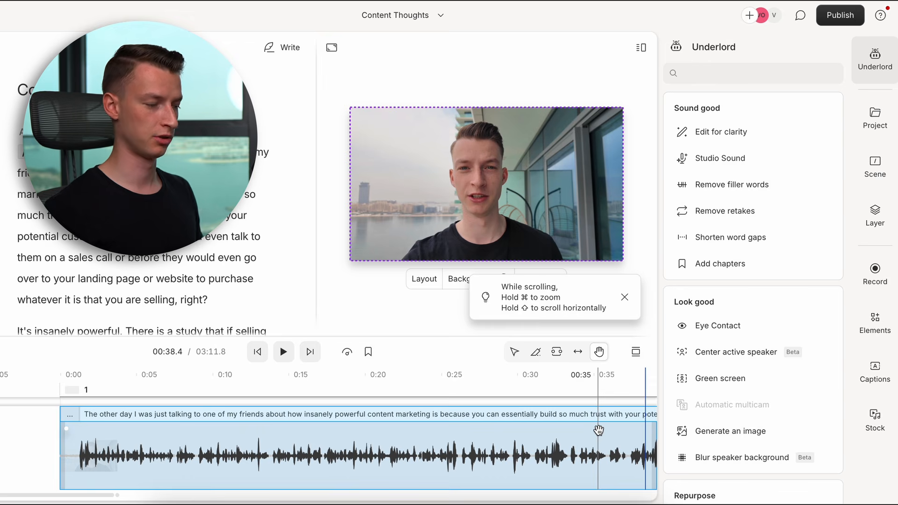
Check the available playback speeds without changing the current one, and briefly play and pause the video
{"action": "left_click", "coordinate": [347, 352]}
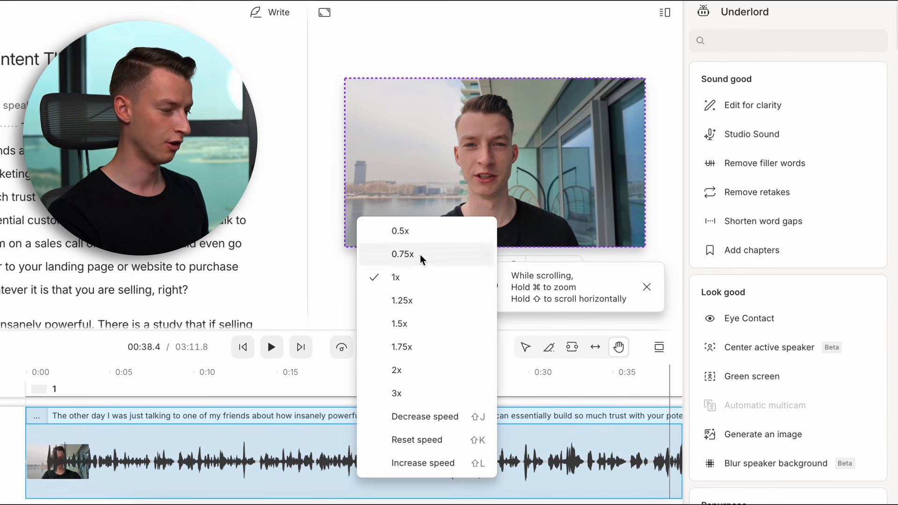
{"action": "left_click", "coordinate": [334, 352]}
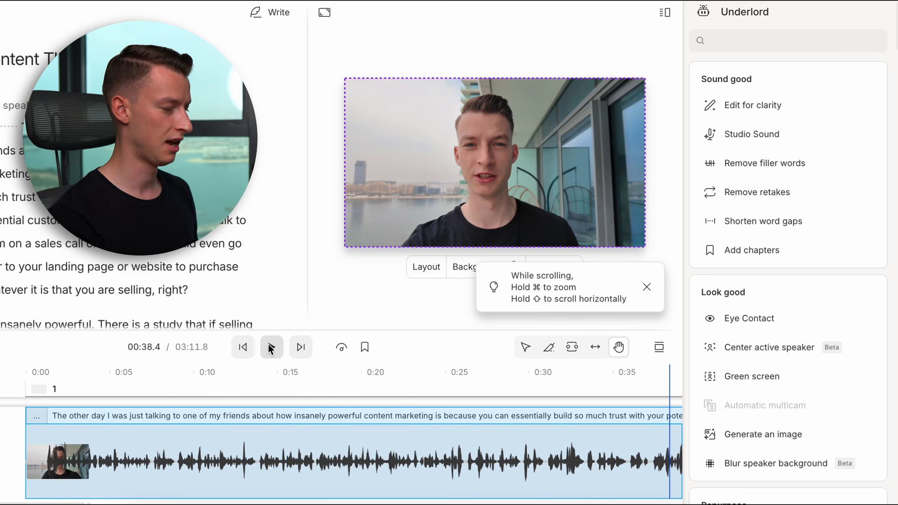
{"action": "left_click", "coordinate": [272, 350]}
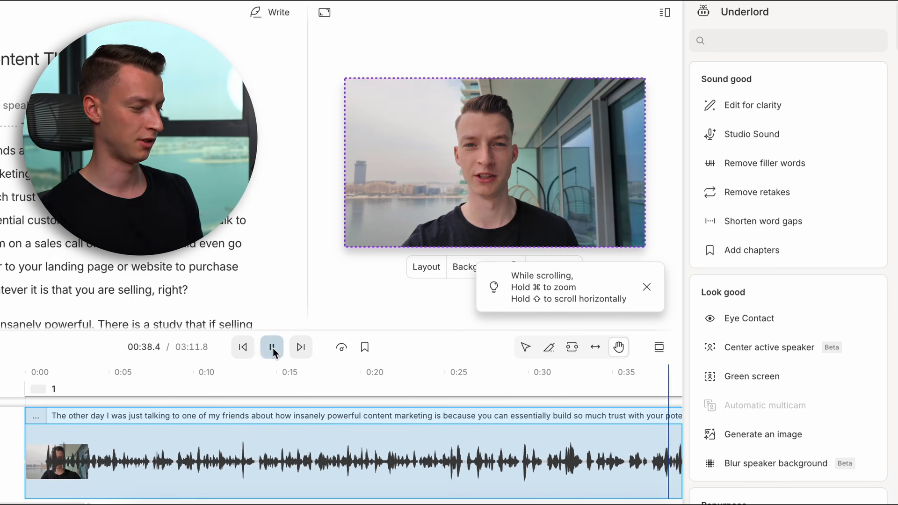
{"action": "left_click", "coordinate": [273, 348]}
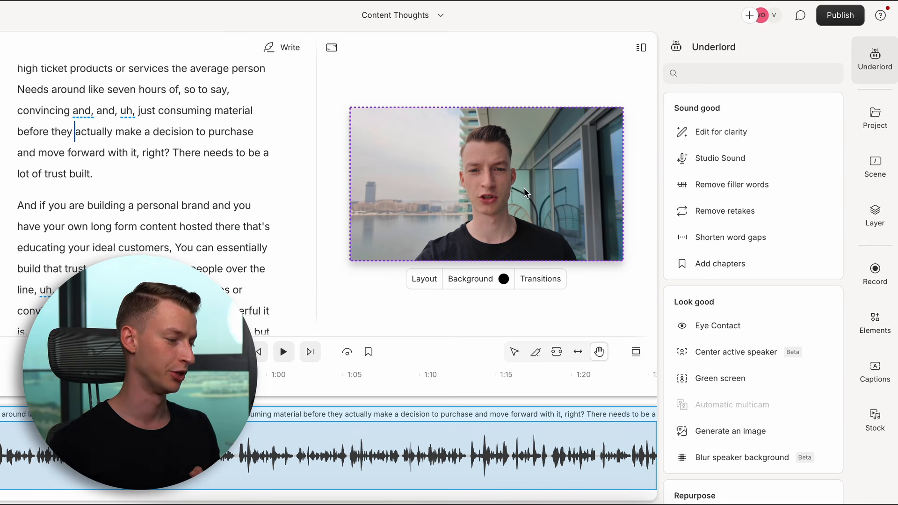
Look through the transcript for the underlined filler words
{"action": "scroll", "coordinate": [192, 126], "scroll_direction": "up", "scroll_amount": 6}
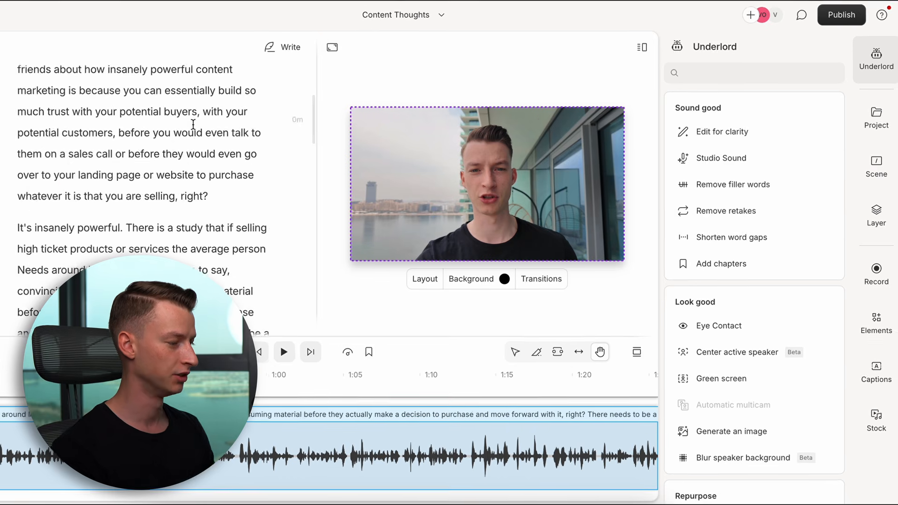
{"action": "scroll", "coordinate": [185, 134], "scroll_direction": "down", "scroll_amount": 6}
{"action": "scroll", "coordinate": [182, 193], "scroll_direction": "down", "scroll_amount": 15}
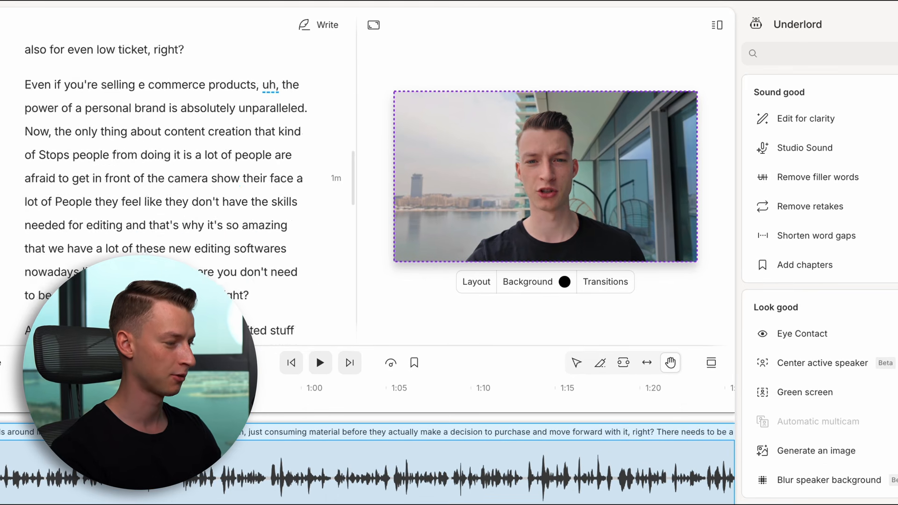
{"action": "scroll", "coordinate": [182, 187], "scroll_direction": "up", "scroll_amount": 6}
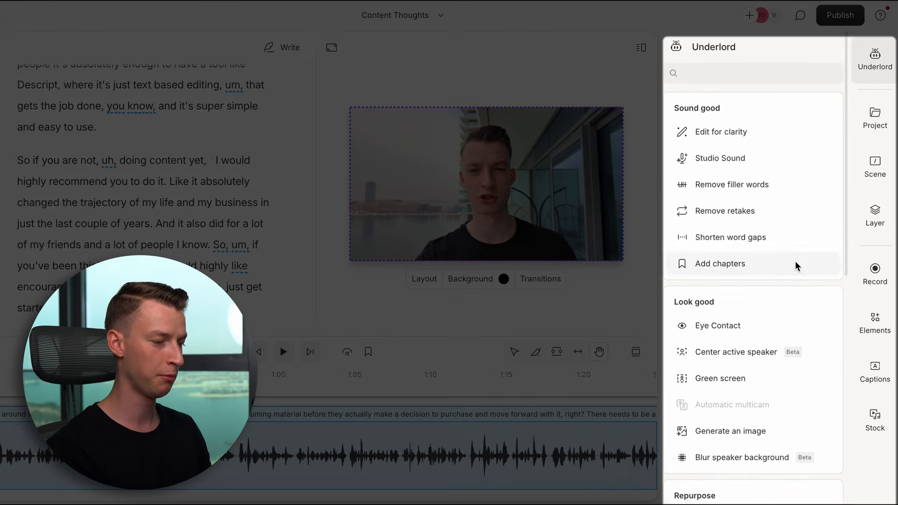
Examine the Underlord AI tools, the project's compositions and files, the scene settings and the script layer's properties
{"action": "scroll", "coordinate": [803, 267], "scroll_direction": "down", "scroll_amount": 10}
{"action": "scroll", "coordinate": [802, 267], "scroll_direction": "up", "scroll_amount": 10}
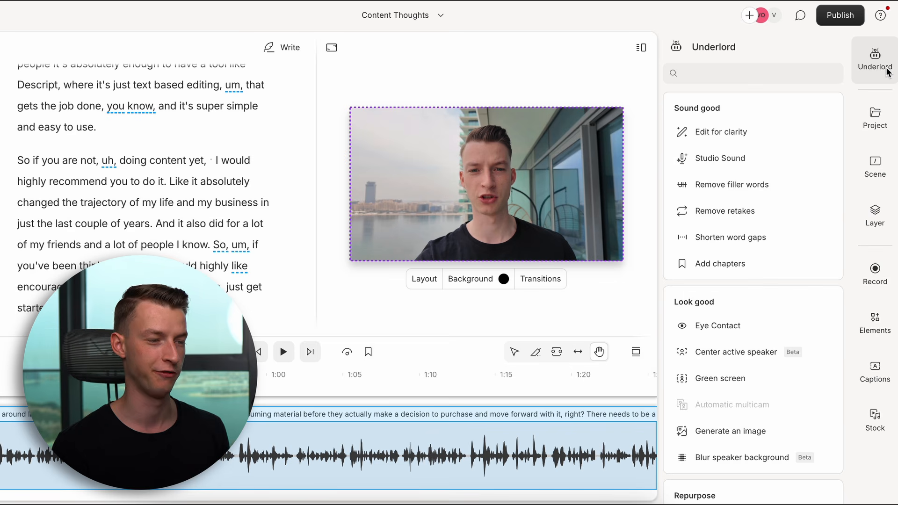
{"action": "left_click", "coordinate": [889, 111]}
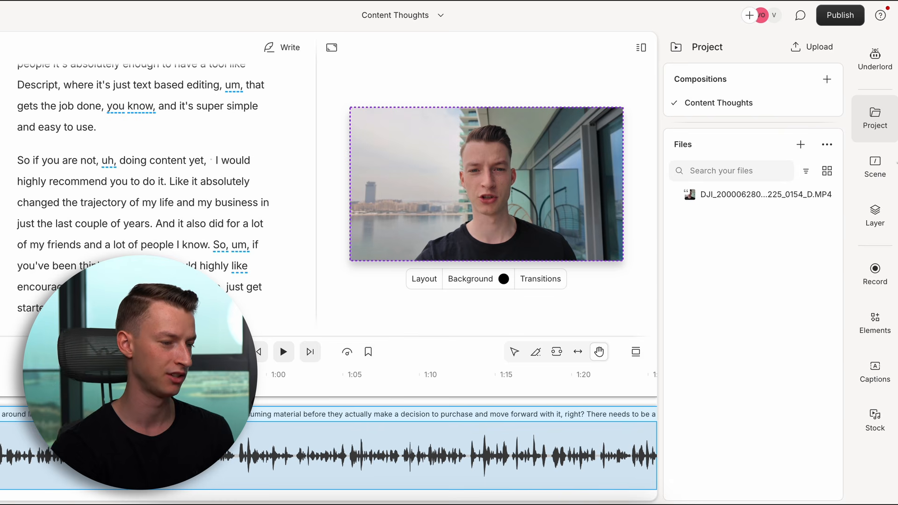
{"action": "left_click", "coordinate": [876, 171]}
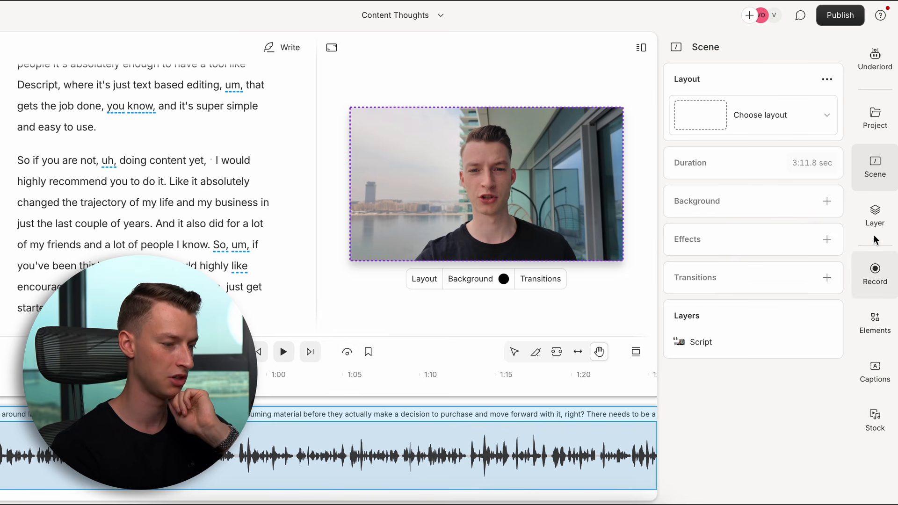
{"action": "left_click", "coordinate": [875, 217]}
{"action": "scroll", "coordinate": [776, 288], "scroll_direction": "down", "scroll_amount": 2}
{"action": "scroll", "coordinate": [776, 290], "scroll_direction": "up", "scroll_amount": 2}
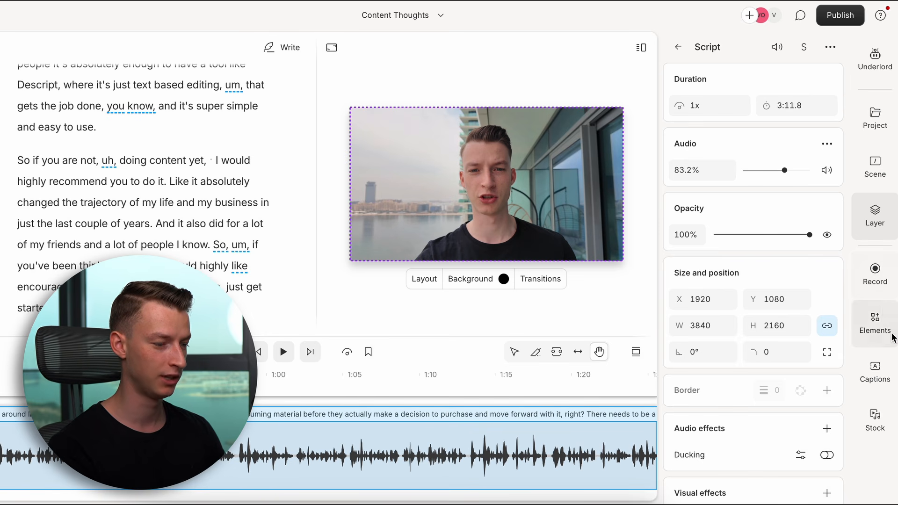
Browse the available elements, from text and basic shapes to waveforms, annotations, overlays and frames
{"action": "left_click", "coordinate": [889, 314]}
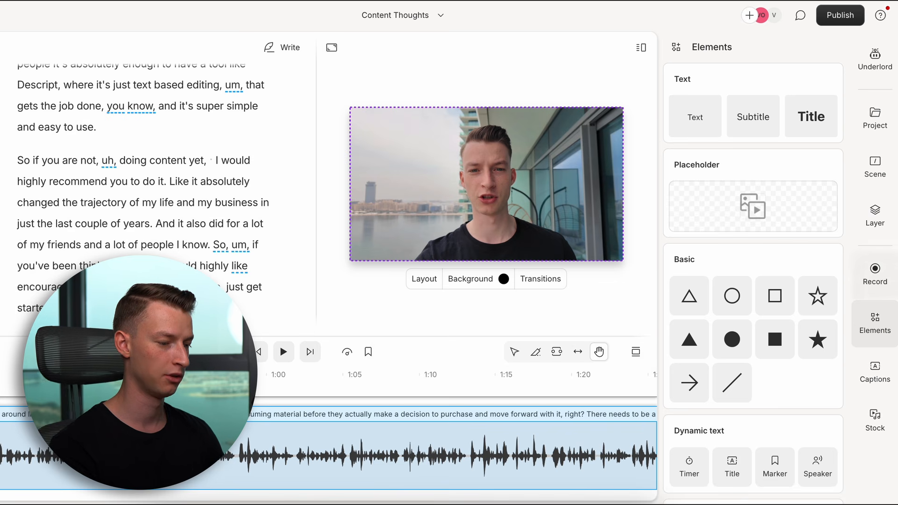
{"action": "scroll", "coordinate": [729, 177], "scroll_direction": "down", "scroll_amount": 3}
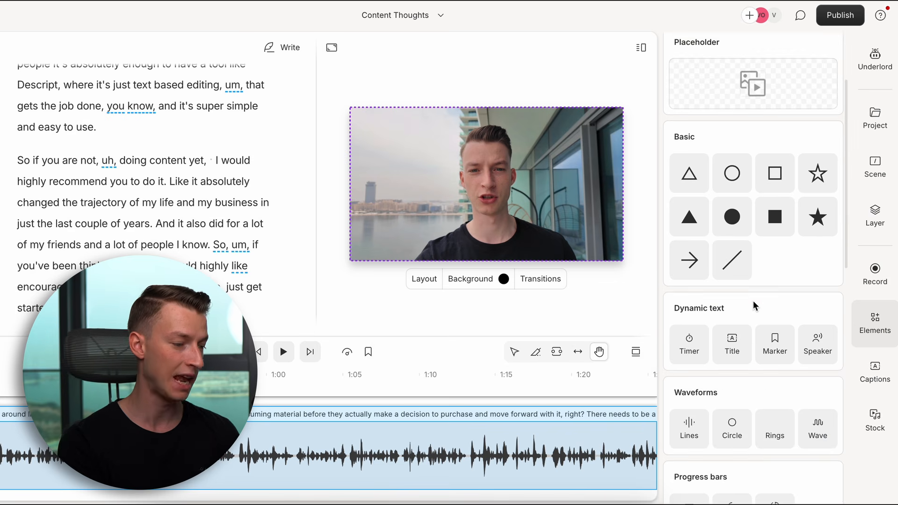
{"action": "scroll", "coordinate": [754, 301], "scroll_direction": "down", "scroll_amount": 5}
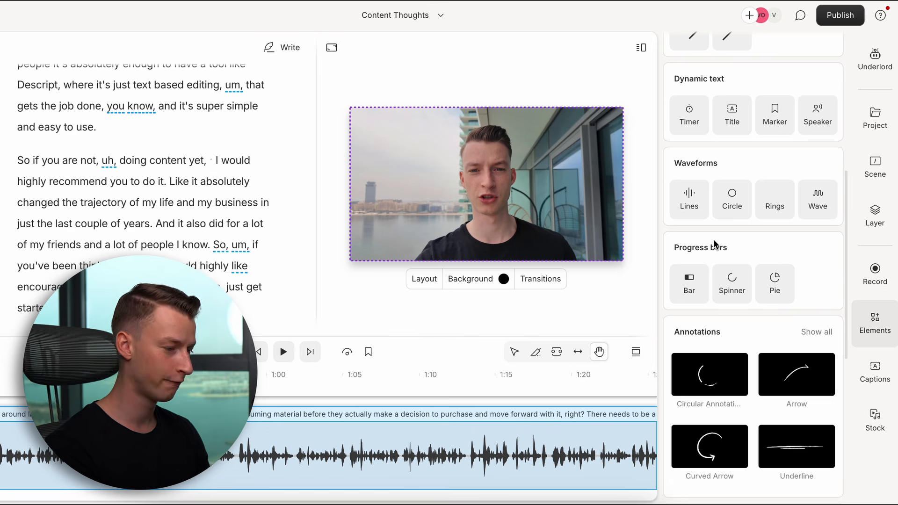
{"action": "scroll", "coordinate": [716, 240], "scroll_direction": "down", "scroll_amount": 8}
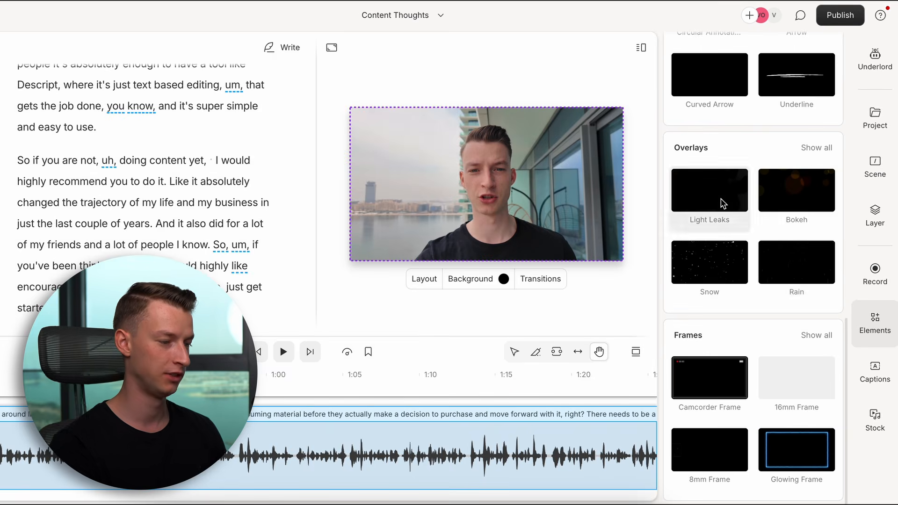
{"action": "scroll", "coordinate": [749, 197], "scroll_direction": "up", "scroll_amount": 2}
Browse the caption styles and view the stock visuals library
{"action": "left_click", "coordinate": [882, 369]}
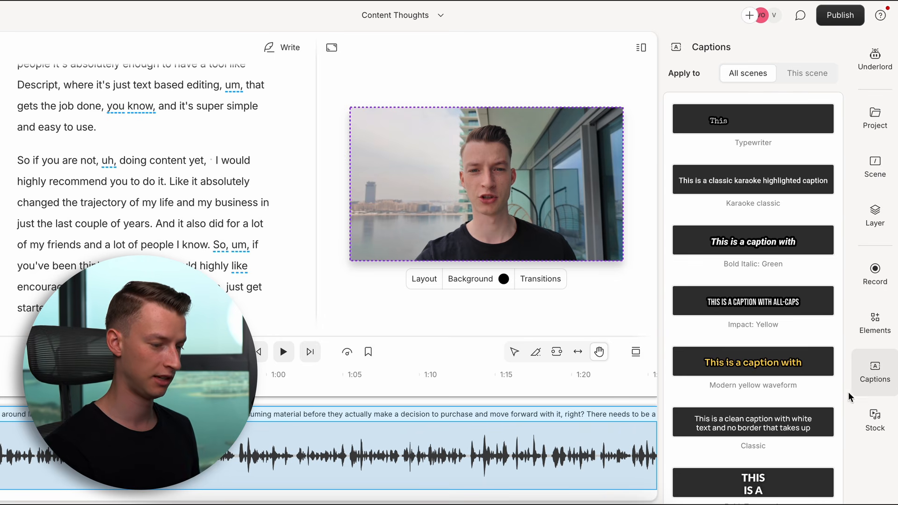
{"action": "scroll", "coordinate": [737, 316], "scroll_direction": "down", "scroll_amount": 5}
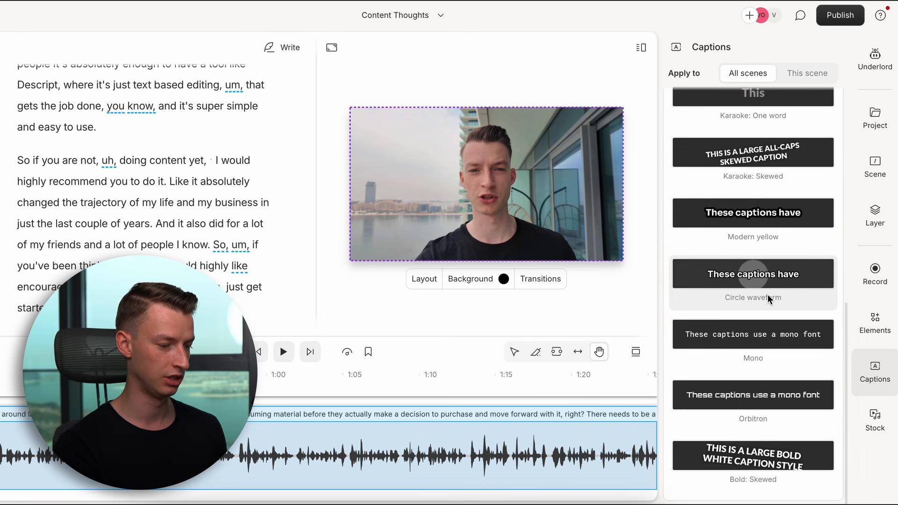
{"action": "scroll", "coordinate": [767, 293], "scroll_direction": "up", "scroll_amount": 15}
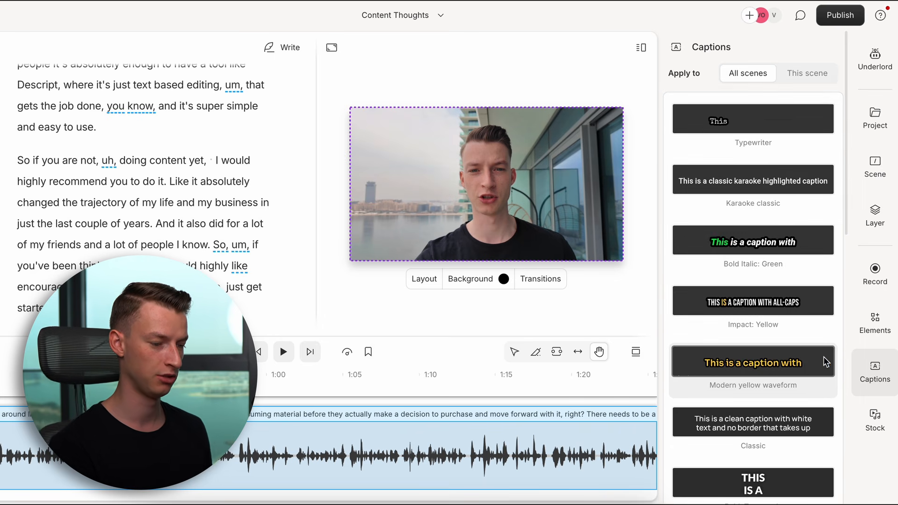
{"action": "left_click", "coordinate": [886, 417]}
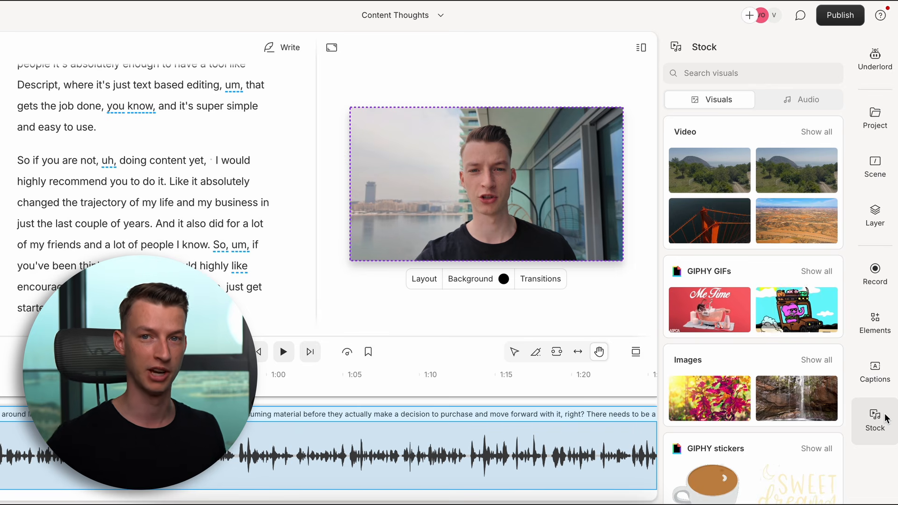
Find all filler words with Underlord's Remove filler words tool and delete every one from the composition
{"action": "left_click", "coordinate": [883, 67]}
{"action": "scroll", "coordinate": [269, 447], "scroll_direction": "down", "scroll_amount": 5}
{"action": "scroll", "coordinate": [284, 434], "scroll_direction": "right", "scroll_amount": 5}
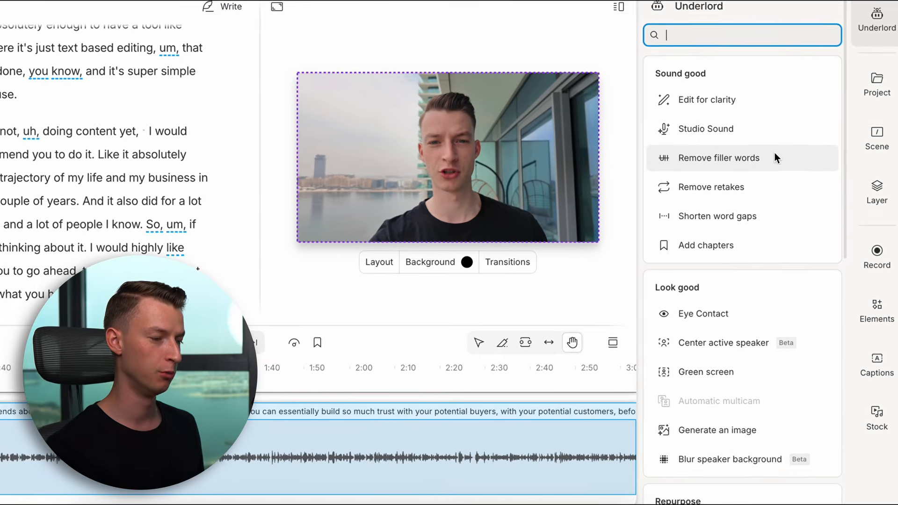
{"action": "mouse_move", "coordinate": [796, 156]}
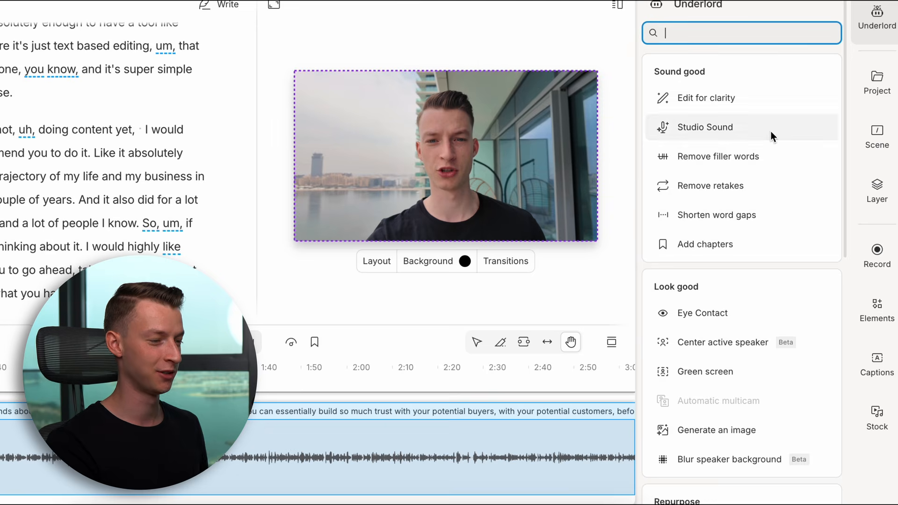
{"action": "left_click", "coordinate": [777, 157]}
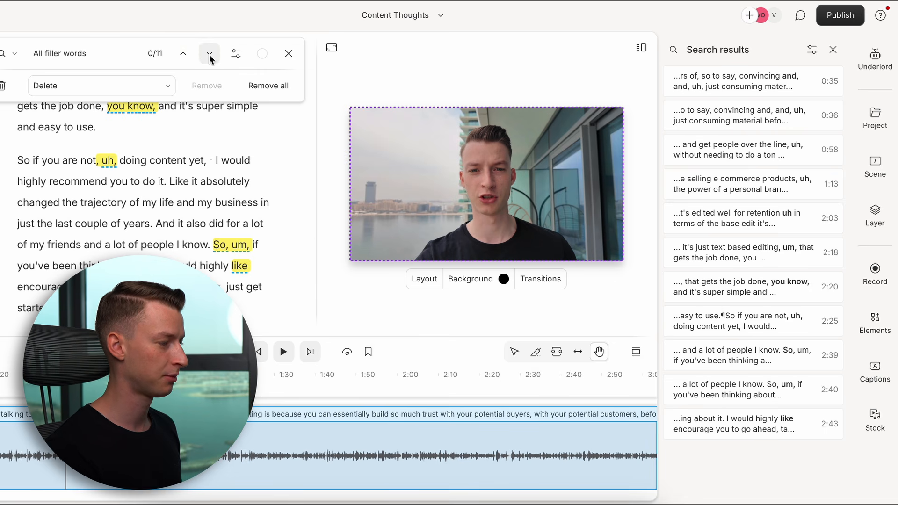
{"action": "scroll", "coordinate": [199, 193], "scroll_direction": "up", "scroll_amount": 5}
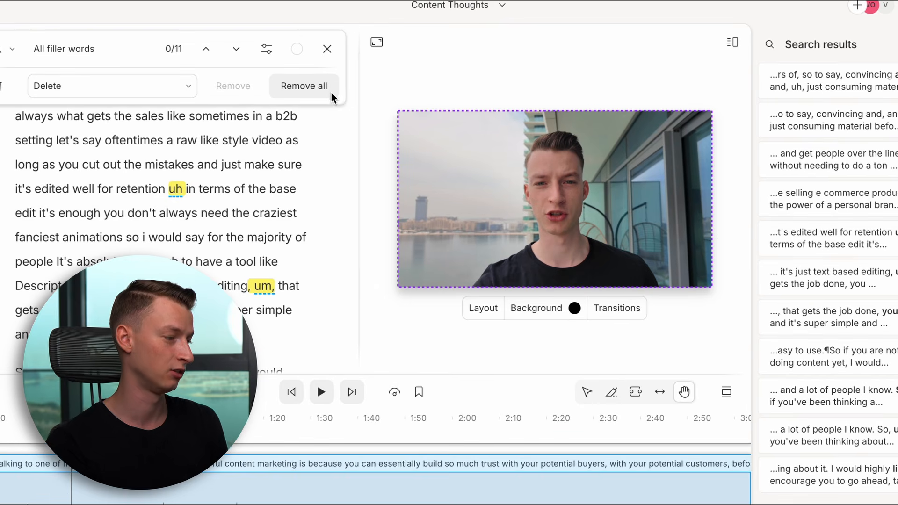
{"action": "left_click", "coordinate": [329, 90]}
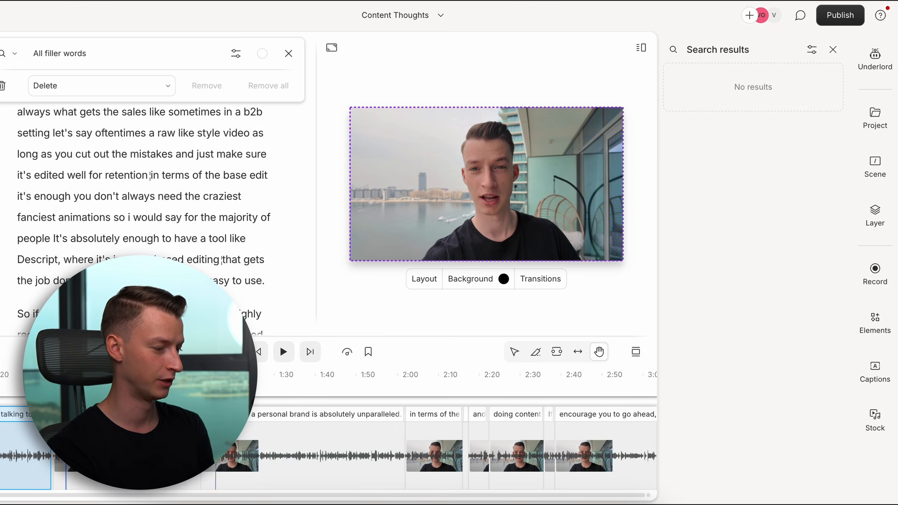
Run Underlord's Studio Sound tool on the composition's audio
{"action": "left_click", "coordinate": [875, 59]}
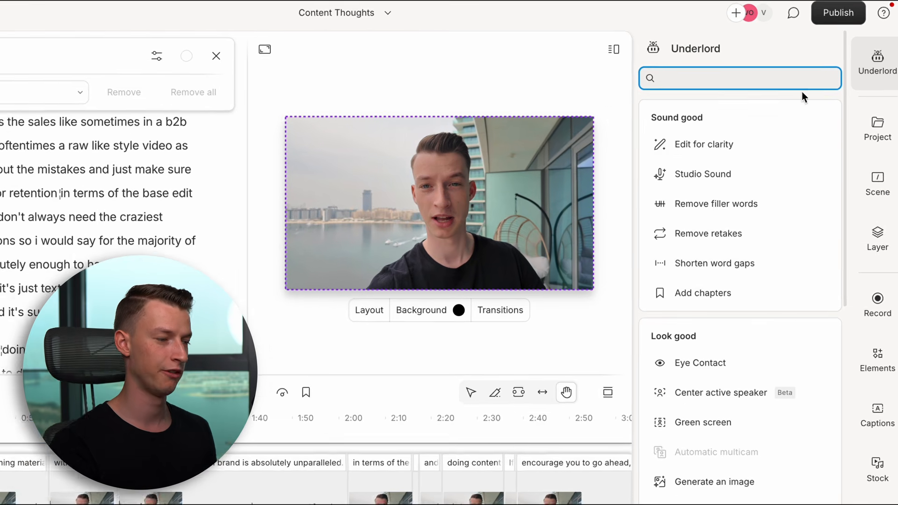
{"action": "mouse_move", "coordinate": [746, 145]}
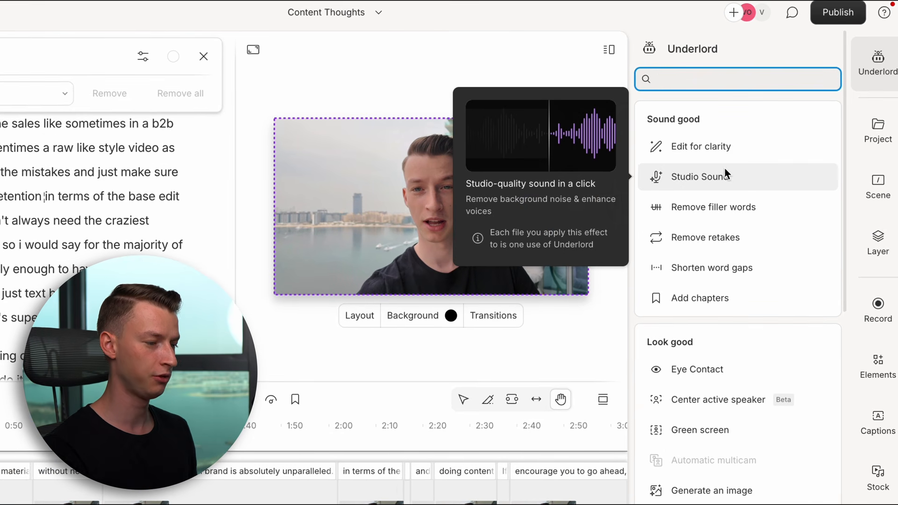
{"action": "left_click", "coordinate": [736, 176]}
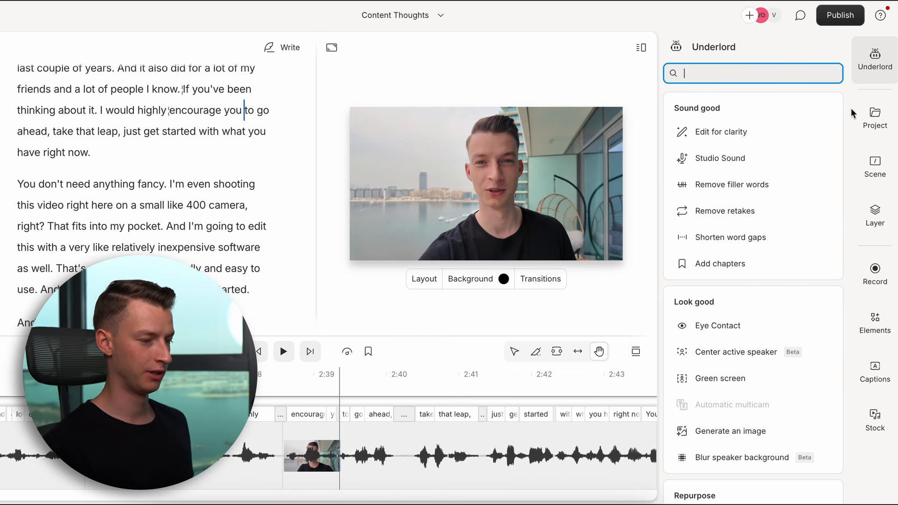
Run Underlord's Edit for clarity on the composition with the edit intensity set to Medium
{"action": "mouse_move", "coordinate": [750, 133]}
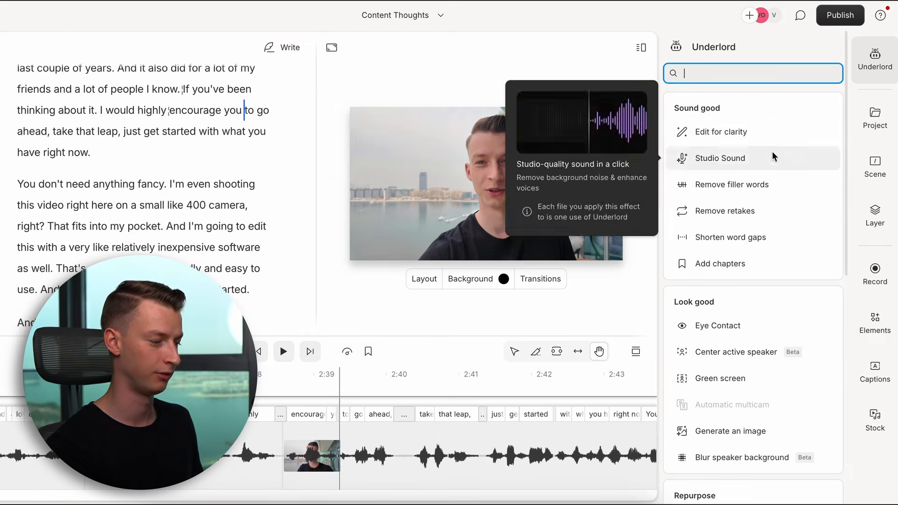
{"action": "left_click", "coordinate": [776, 130]}
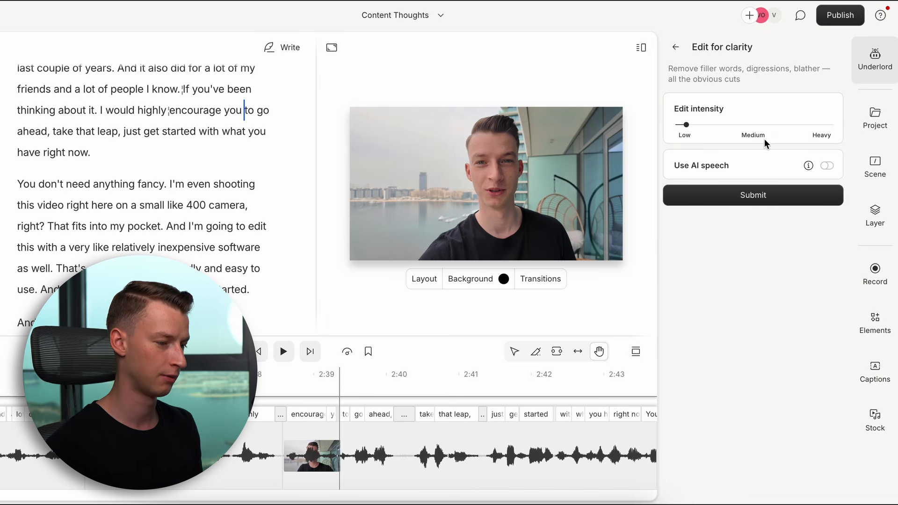
{"action": "left_click", "coordinate": [748, 131]}
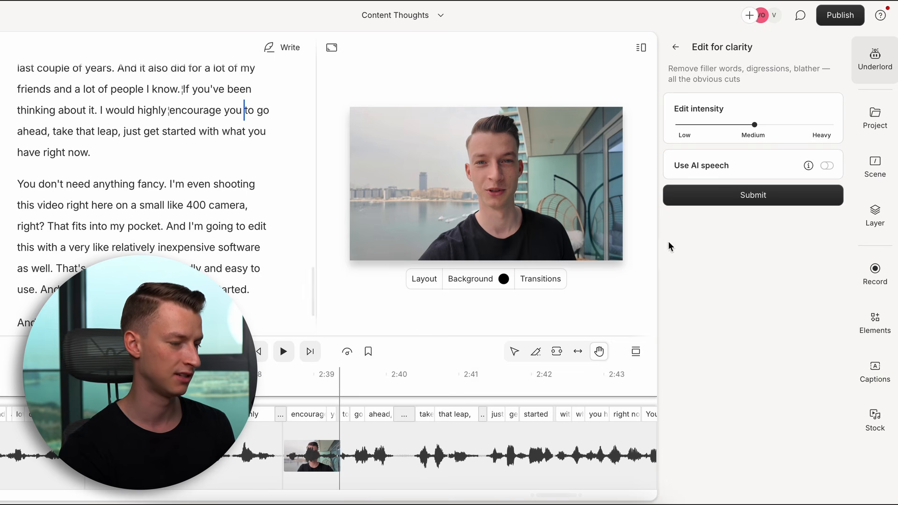
{"action": "left_click", "coordinate": [767, 204]}
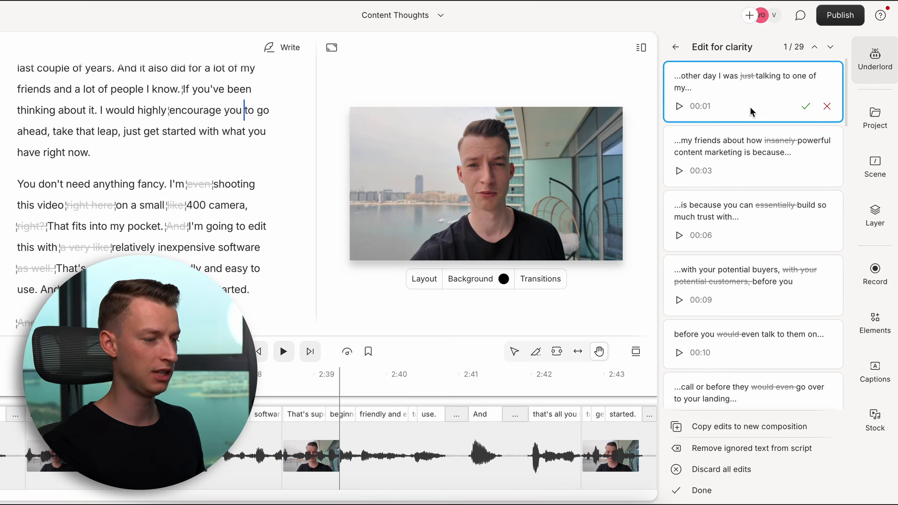
Review the cuts suggested for clarity through to the end of the list and finish by keeping them all
{"action": "scroll", "coordinate": [729, 228], "scroll_direction": "down", "scroll_amount": 15}
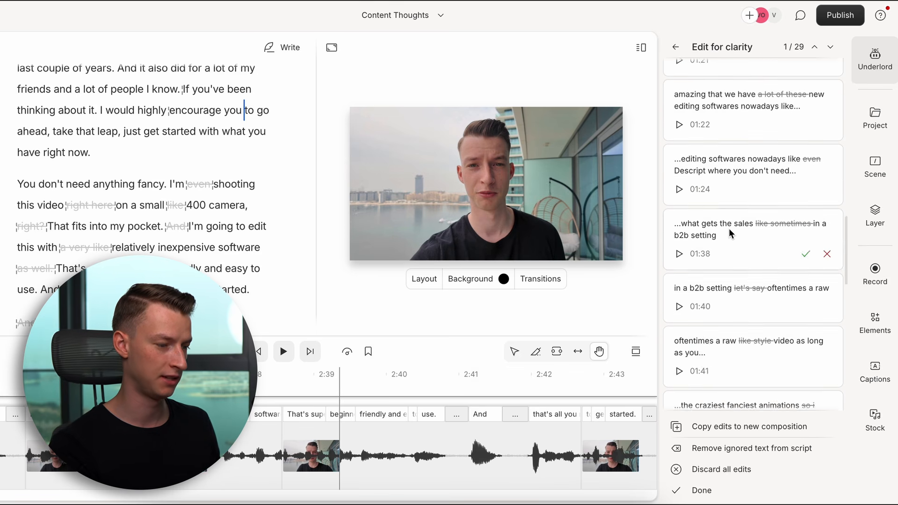
{"action": "scroll", "coordinate": [728, 228], "scroll_direction": "down", "scroll_amount": 5}
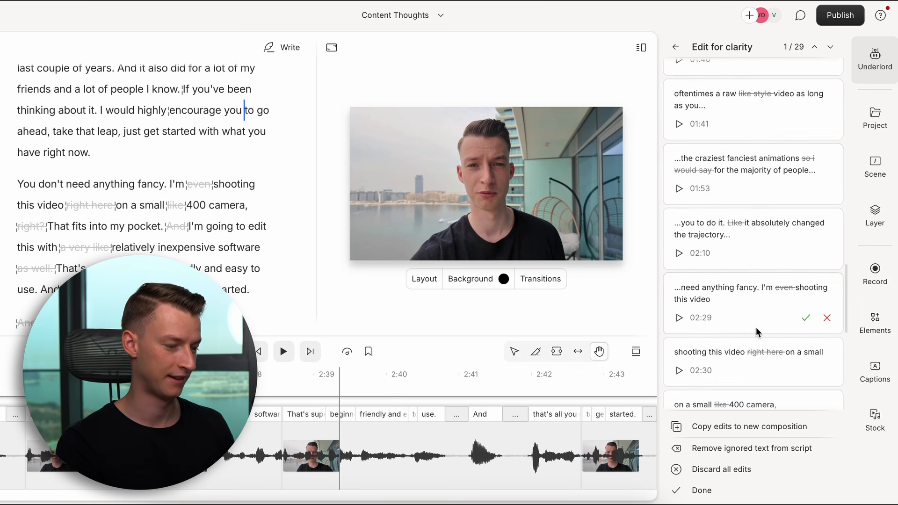
{"action": "scroll", "coordinate": [756, 327], "scroll_direction": "down", "scroll_amount": 8}
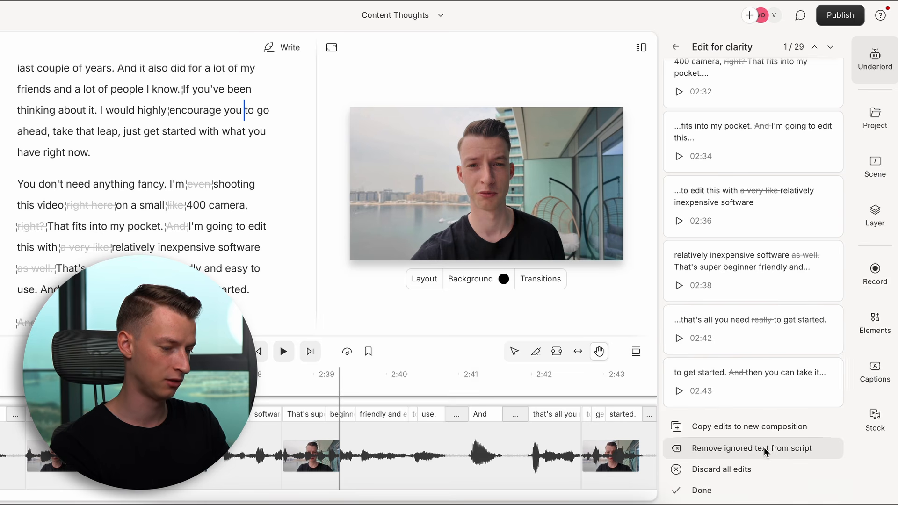
{"action": "left_click", "coordinate": [741, 496]}
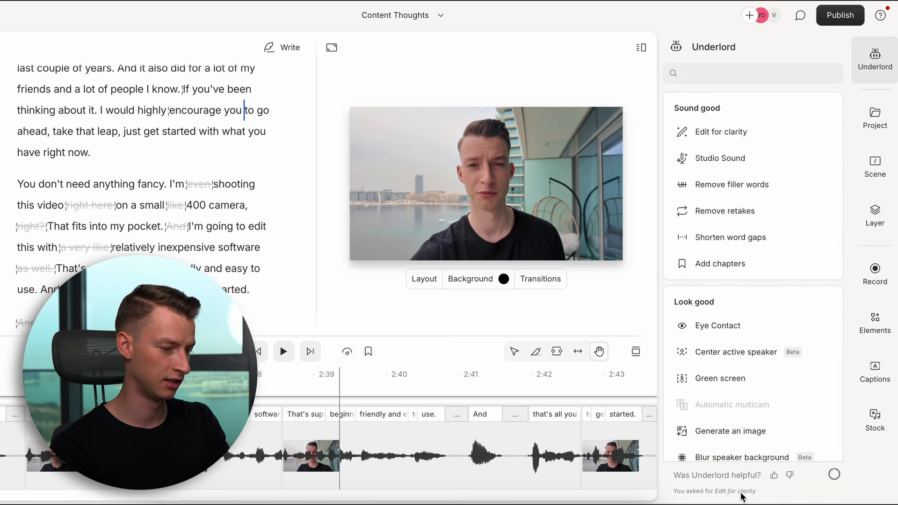
Start Underlord's Shorten word gaps tool and set it to find gaps of more than 2 seconds
{"action": "left_click", "coordinate": [766, 234]}
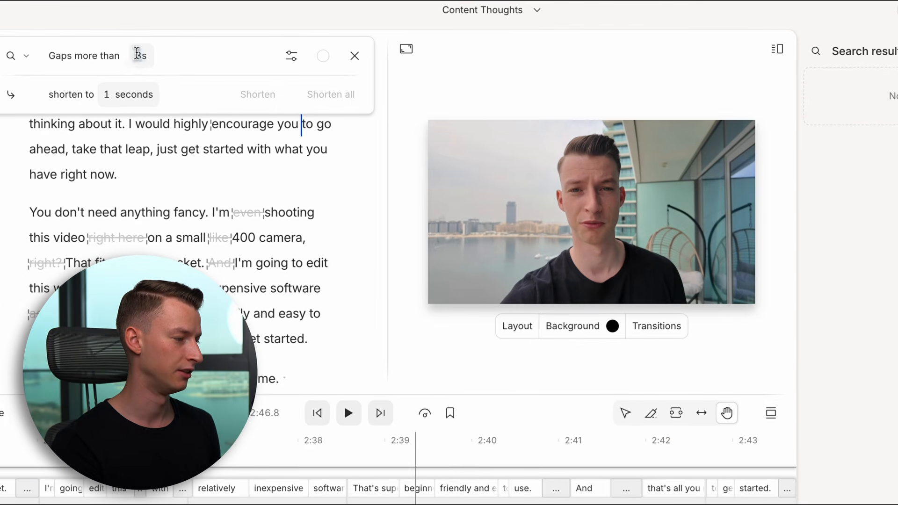
{"action": "left_click", "coordinate": [137, 54]}
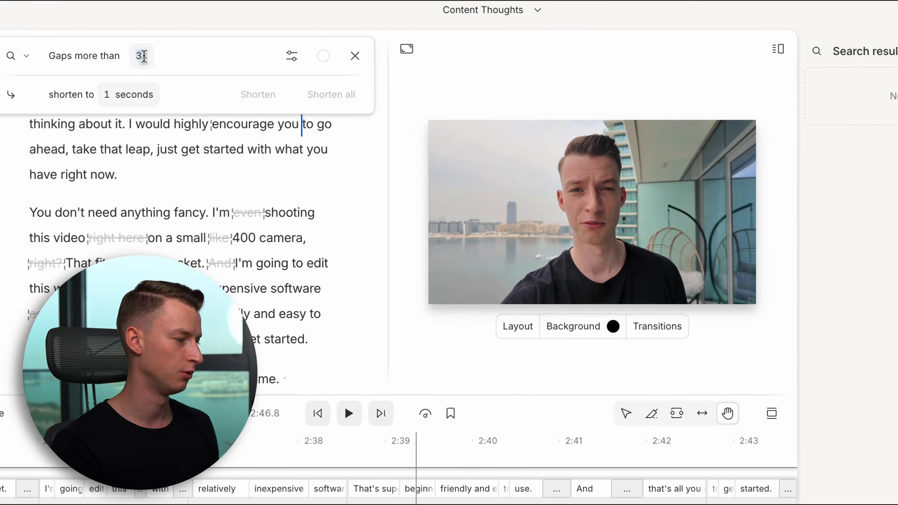
{"action": "key", "text": "BackSpace"}
{"action": "type", "text": "2"}
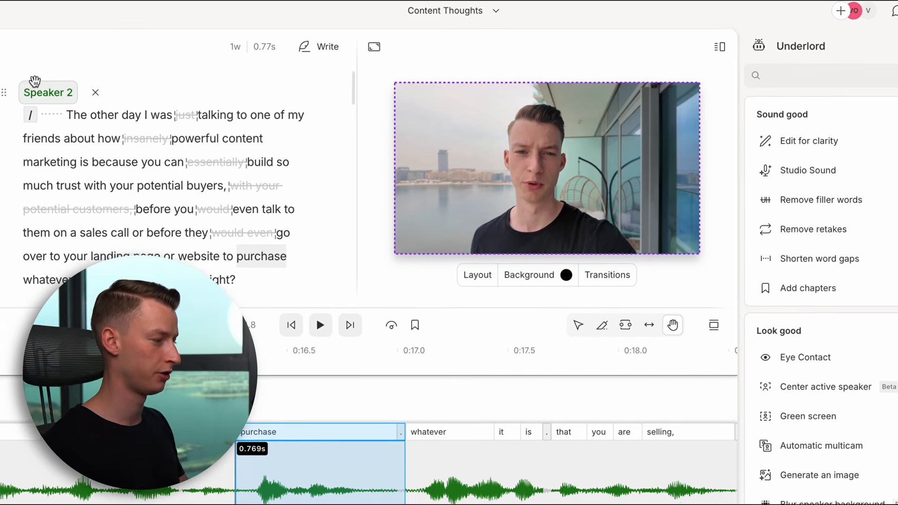
Check the speaker label's options and regenerate the word "purchase" in the first paragraph as "buy"
{"action": "left_click", "coordinate": [41, 91]}
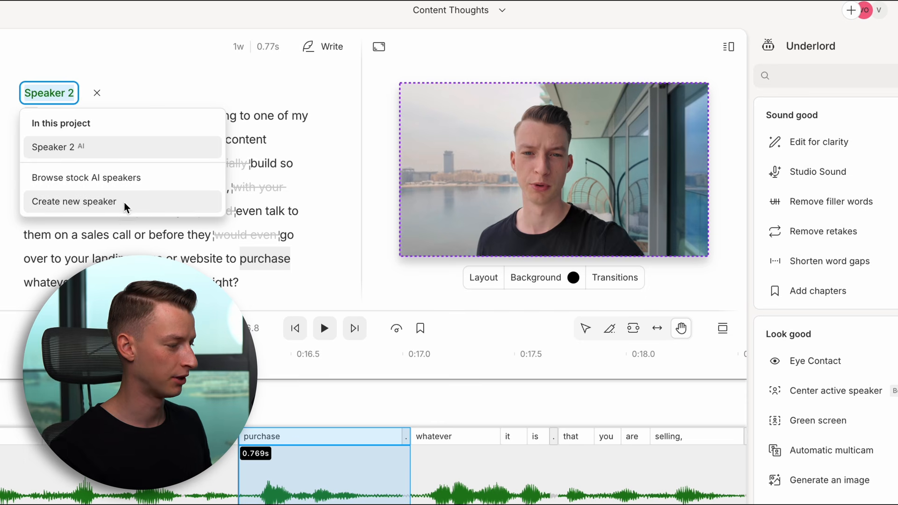
{"action": "left_click", "coordinate": [266, 258]}
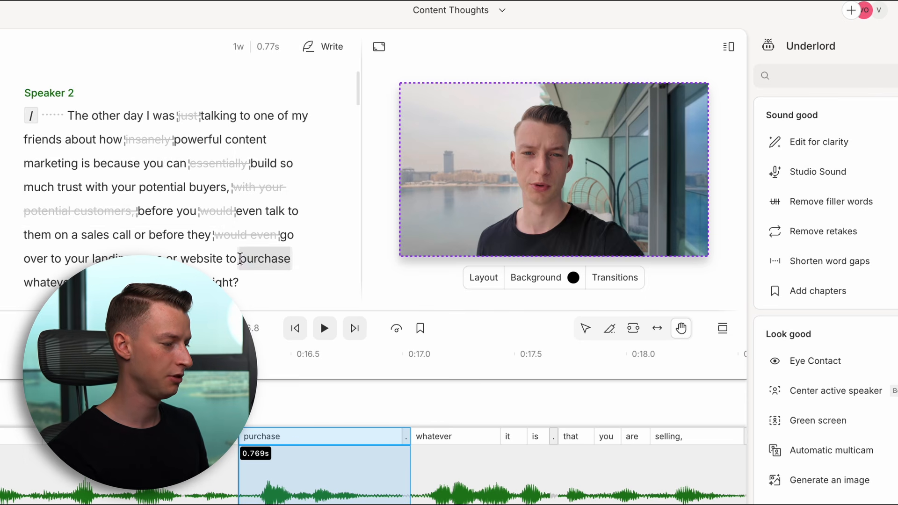
{"action": "double_click", "coordinate": [240, 259]}
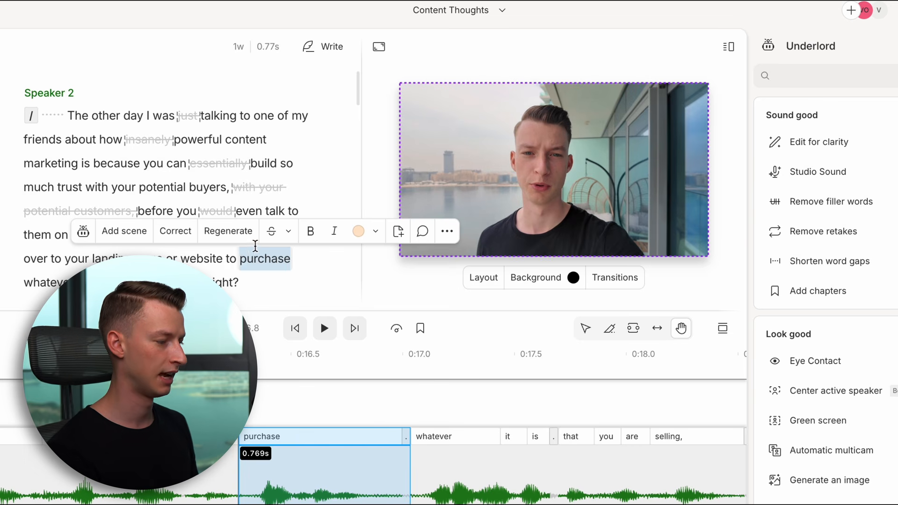
{"action": "left_click", "coordinate": [225, 231]}
{"action": "type", "text": "buy"}
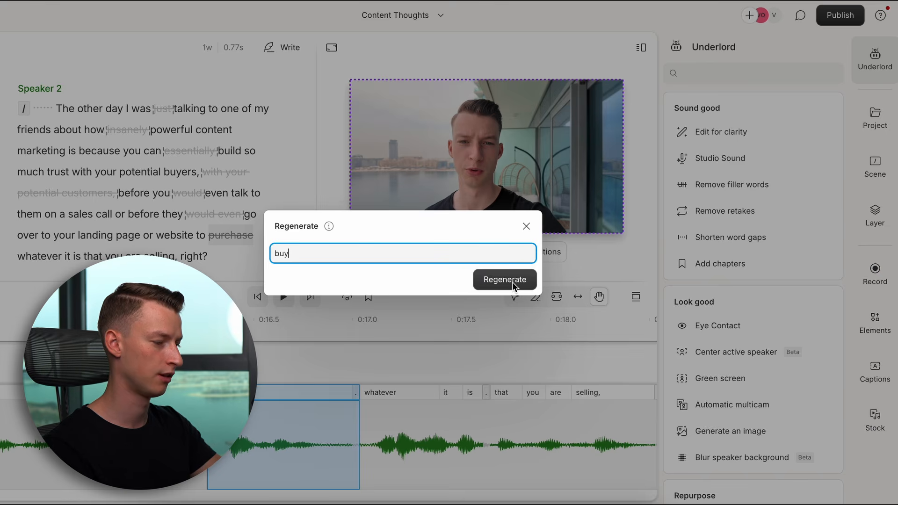
{"action": "left_click", "coordinate": [512, 282]}
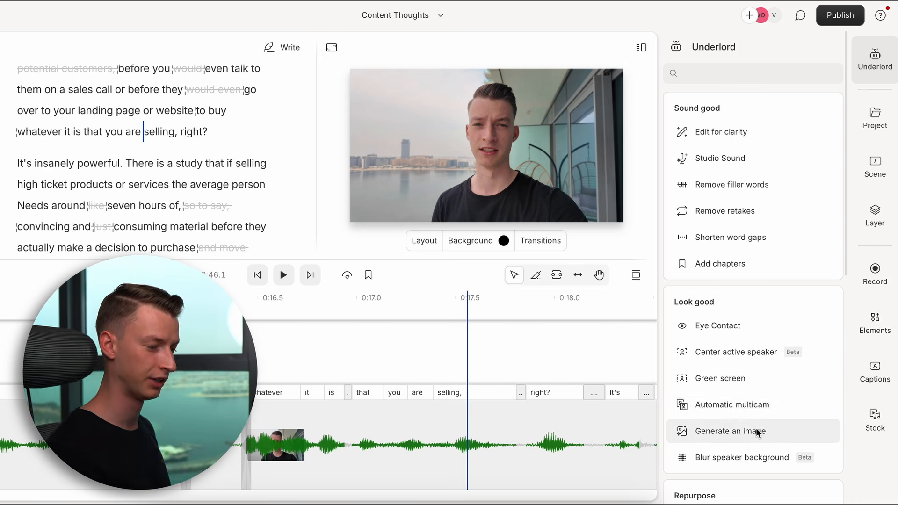
Examine the remaining Underlord tools for improving the picture, repurposing, publishing and writing
{"action": "scroll", "coordinate": [756, 428], "scroll_direction": "down", "scroll_amount": 5}
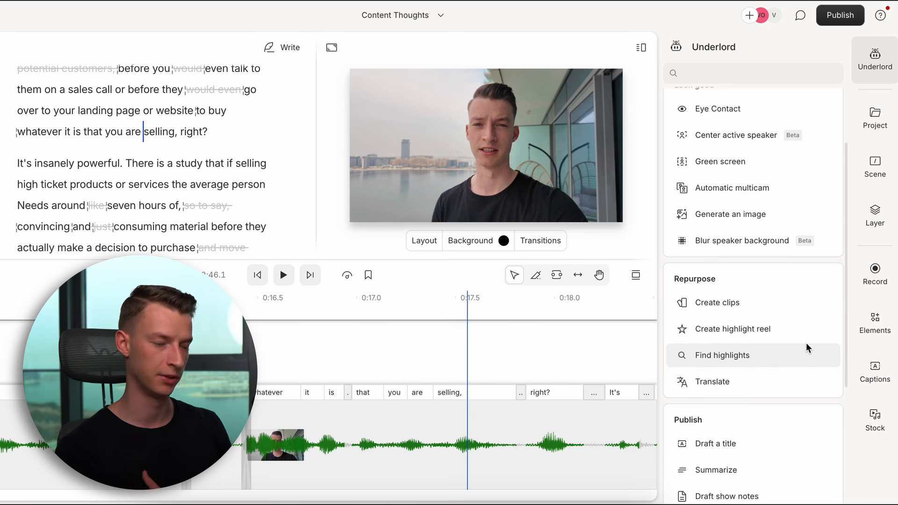
{"action": "scroll", "coordinate": [807, 343], "scroll_direction": "down", "scroll_amount": 4}
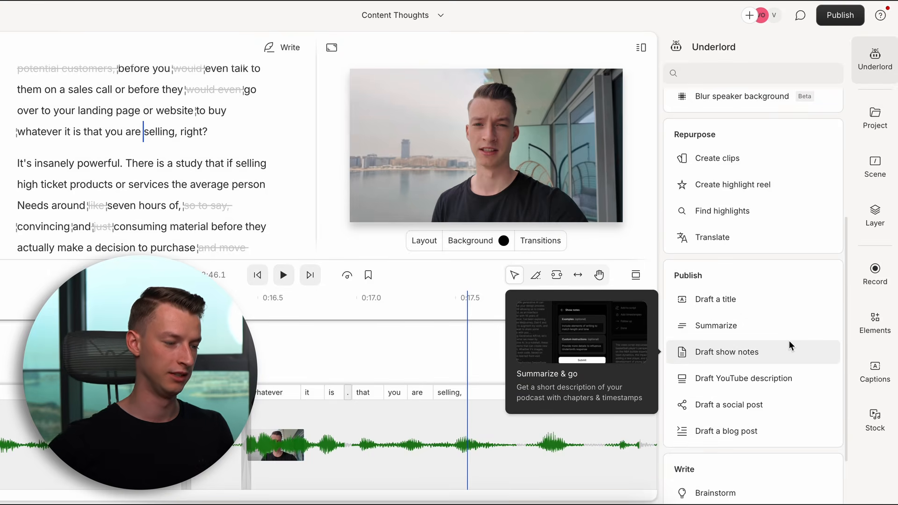
{"action": "scroll", "coordinate": [789, 341], "scroll_direction": "down", "scroll_amount": 2}
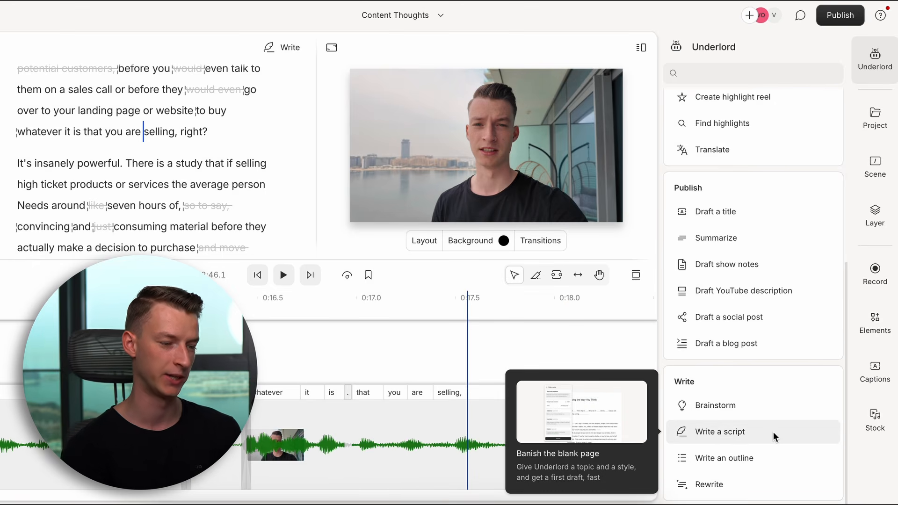
{"action": "scroll", "coordinate": [787, 178], "scroll_direction": "up", "scroll_amount": 10}
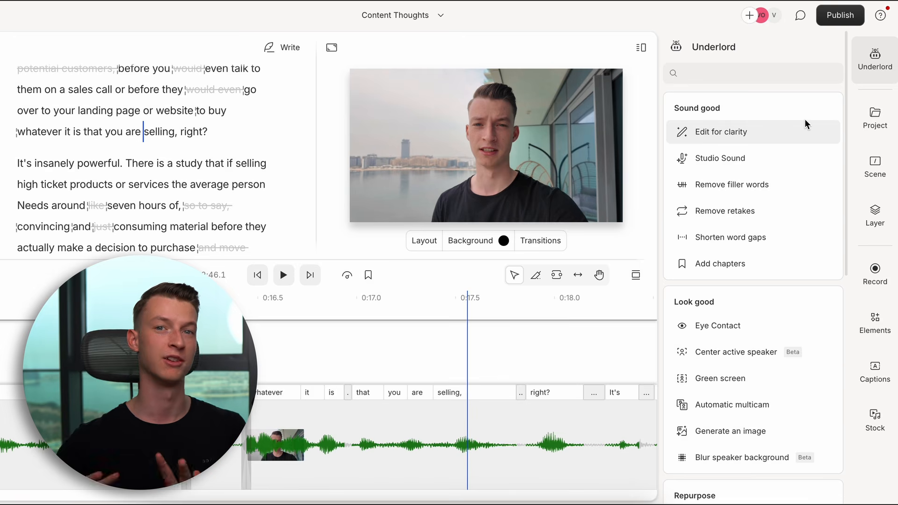
{"action": "mouse_move", "coordinate": [805, 121]}
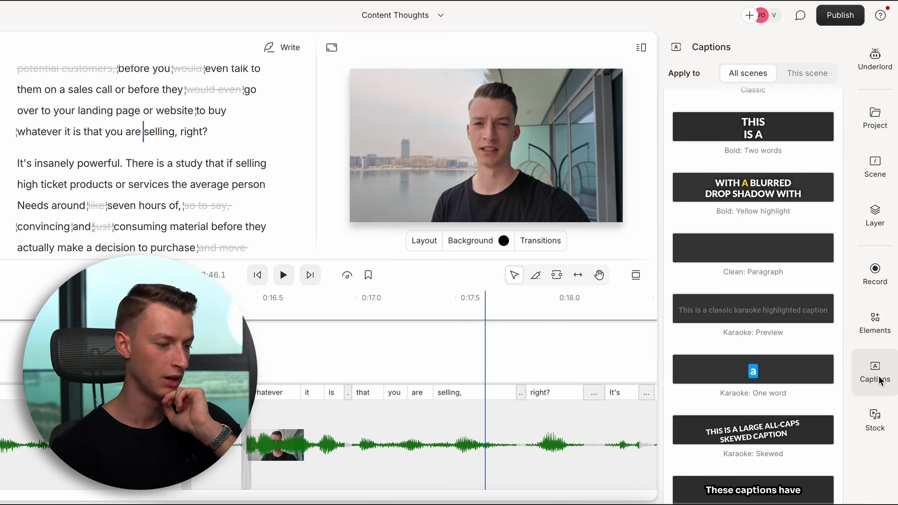
Add captions in the Impact: Yellow style to all scenes and play a short part of the video to preview them
{"action": "left_click", "coordinate": [865, 377]}
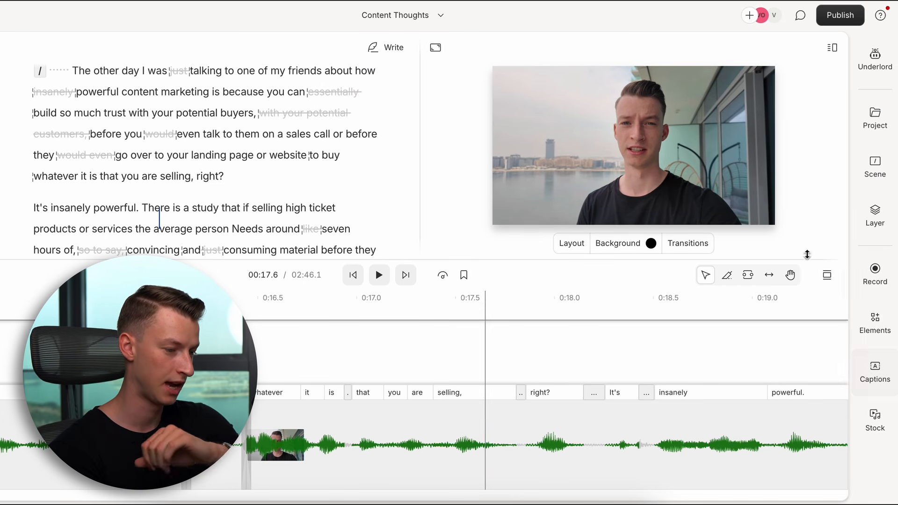
{"action": "left_click", "coordinate": [869, 356]}
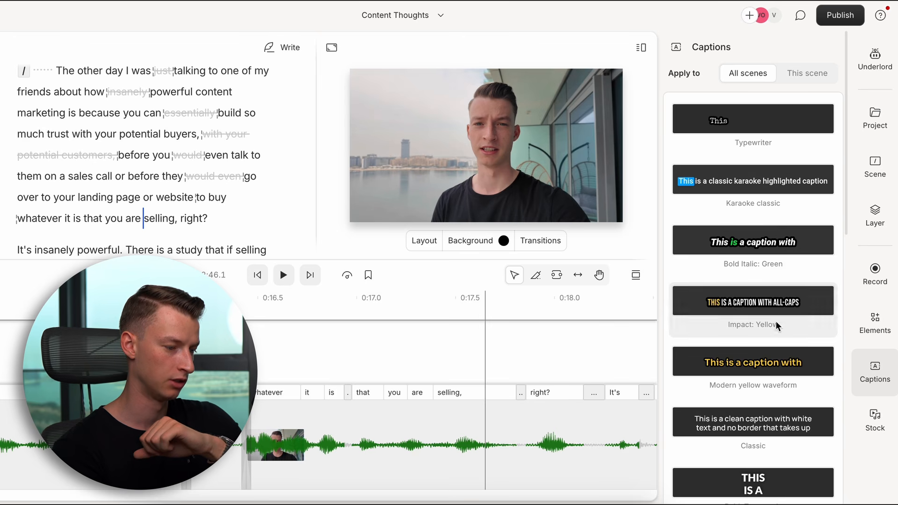
{"action": "left_click", "coordinate": [762, 312]}
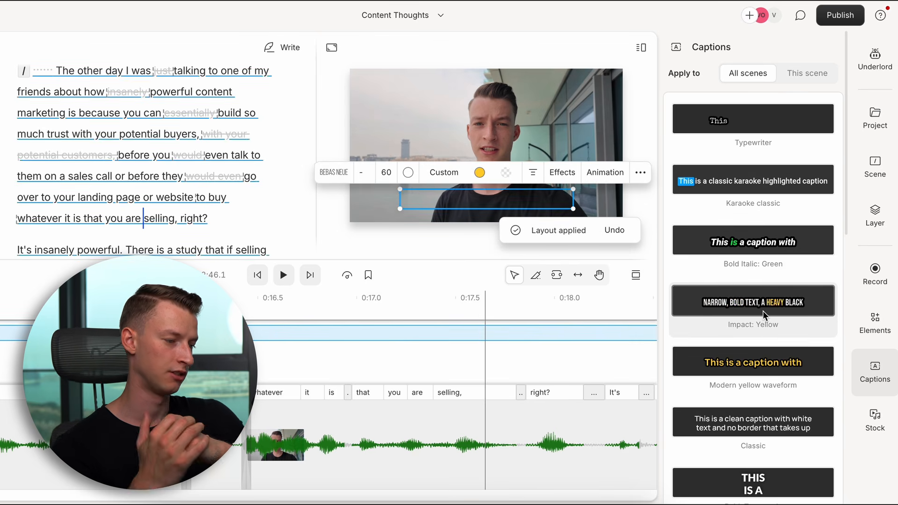
{"action": "key", "text": "space"}
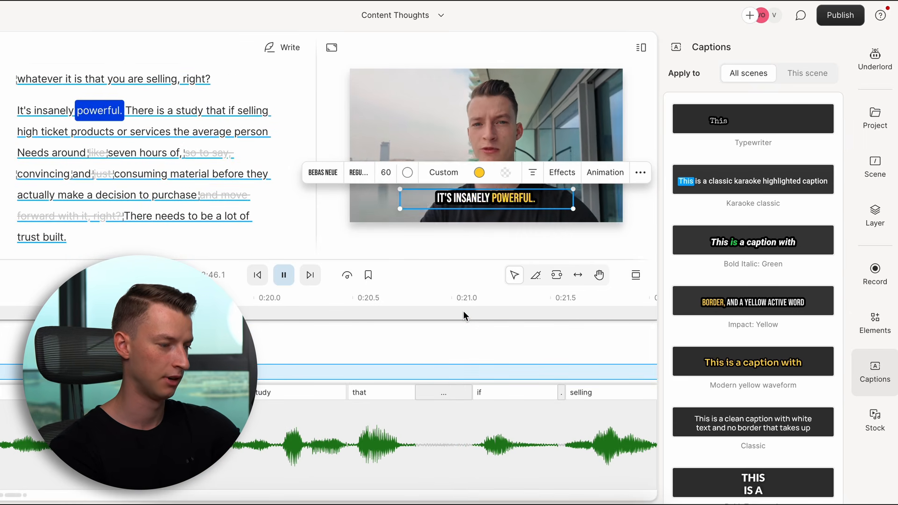
{"action": "key", "text": "space"}
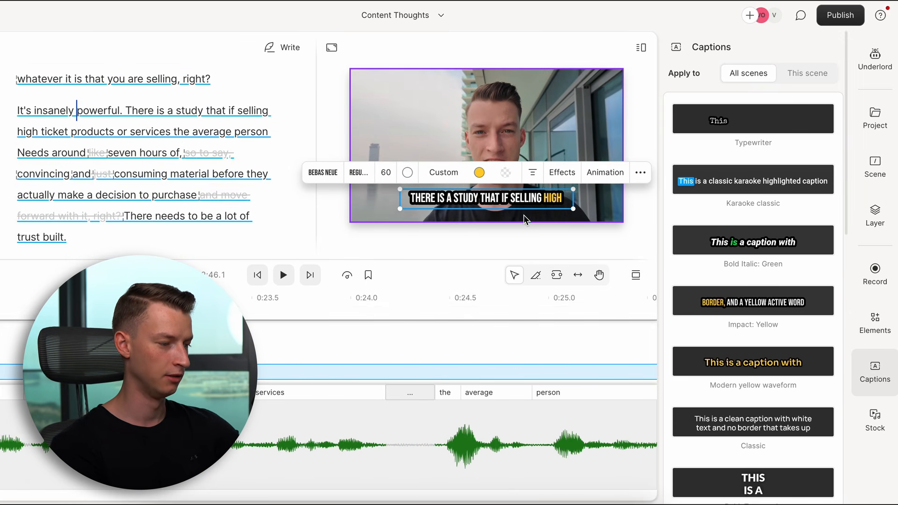
Change the captions' active word colour to green and adjust the text border width in the custom style
{"action": "left_click", "coordinate": [481, 173]}
{"action": "left_click", "coordinate": [378, 238]}
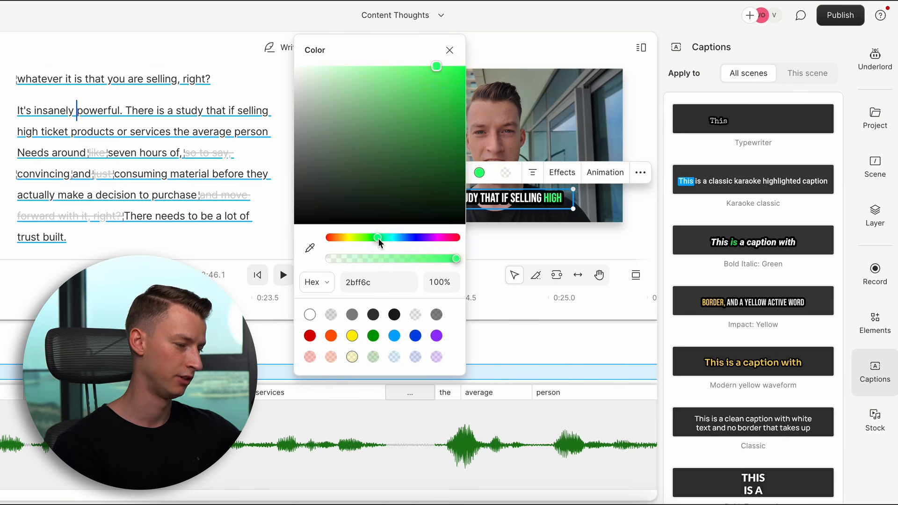
{"action": "left_click", "coordinate": [569, 198]}
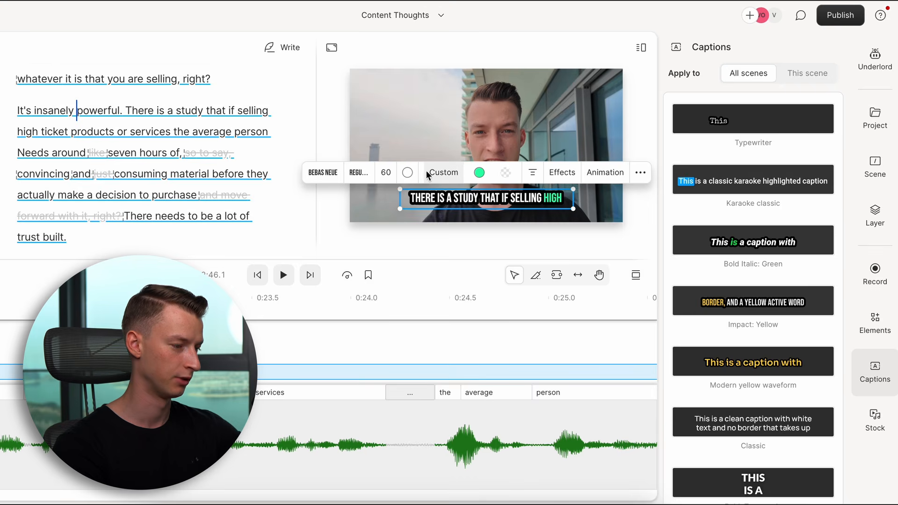
{"action": "left_click", "coordinate": [443, 172]}
{"action": "left_click_drag", "start_coordinate": [355, 238], "coordinate": [349, 230]}
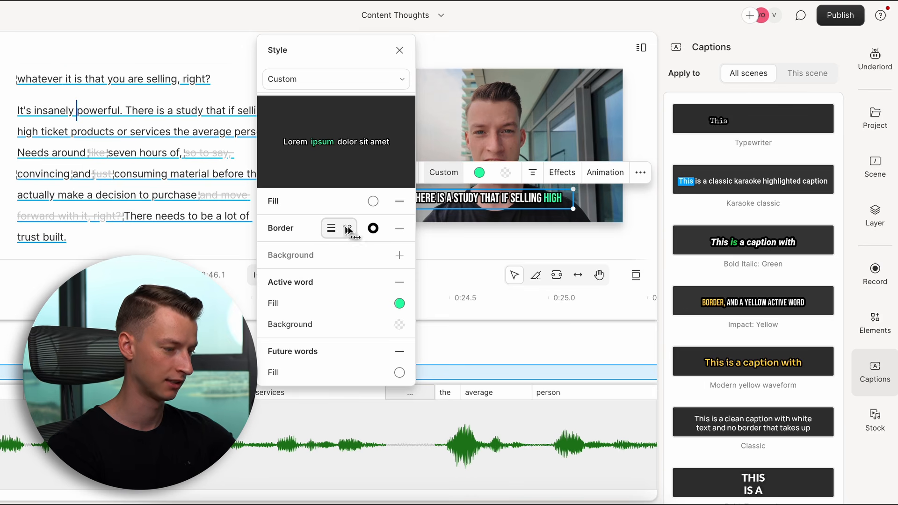
{"action": "left_click", "coordinate": [514, 385]}
Check the publishing settings and the list of destinations available besides the web link
{"action": "scroll", "coordinate": [513, 385], "scroll_direction": "down", "scroll_amount": 10}
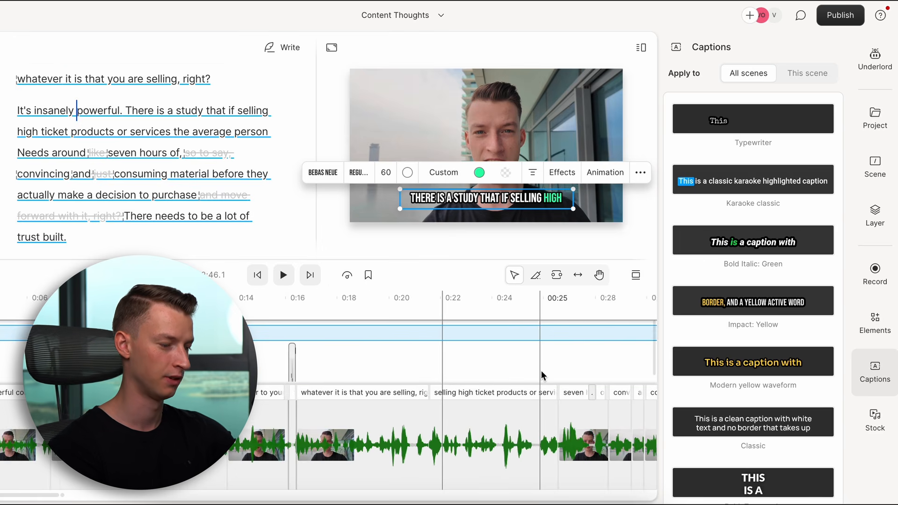
{"action": "scroll", "coordinate": [542, 375], "scroll_direction": "down", "scroll_amount": 3}
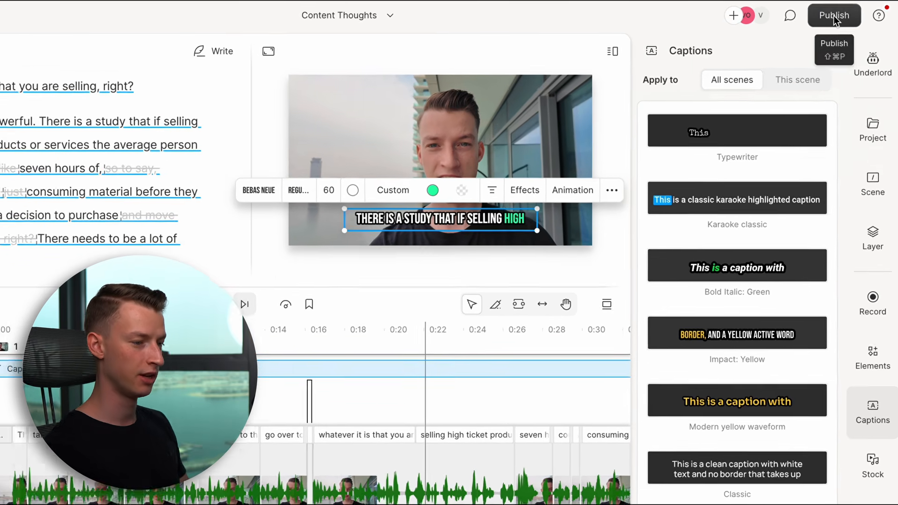
{"action": "left_click", "coordinate": [838, 16]}
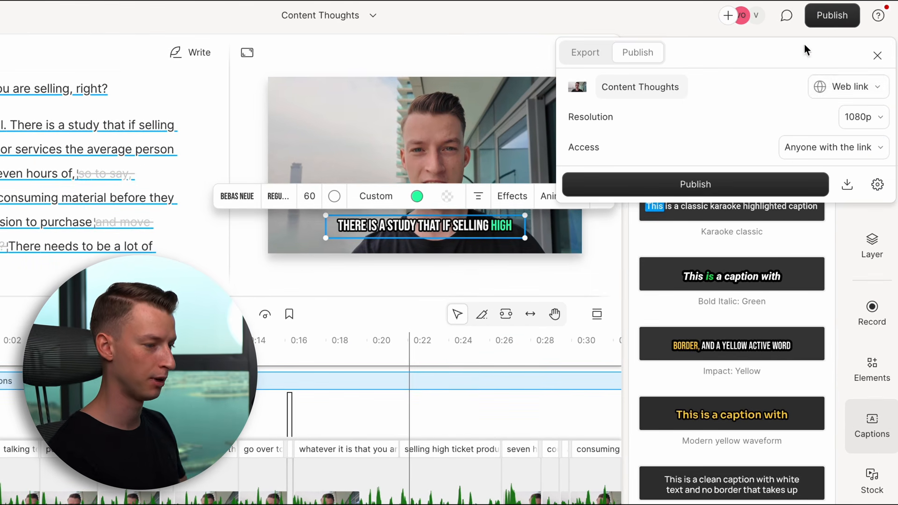
{"action": "left_click", "coordinate": [585, 52]}
{"action": "left_click", "coordinate": [637, 53]}
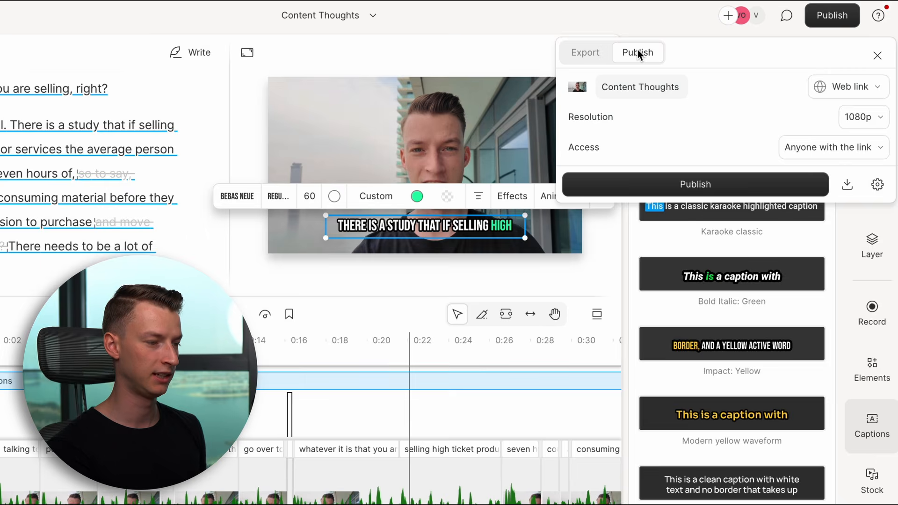
{"action": "left_click", "coordinate": [846, 85]}
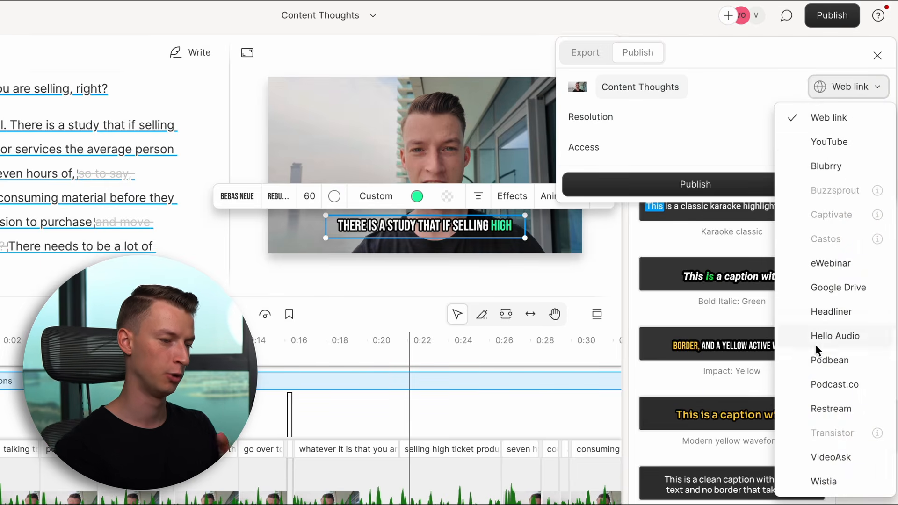
Export the current composition as a video at 1080p resolution and High quality
{"action": "left_click", "coordinate": [587, 54]}
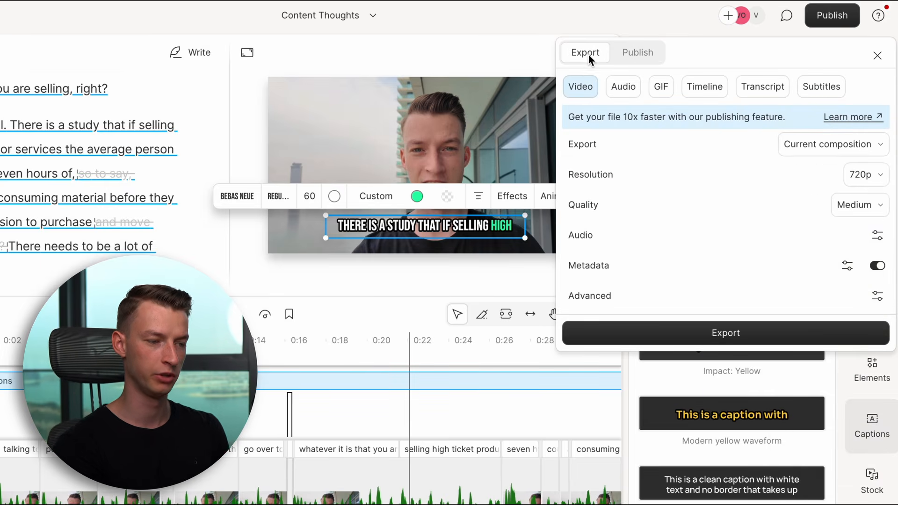
{"action": "left_click", "coordinate": [865, 174]}
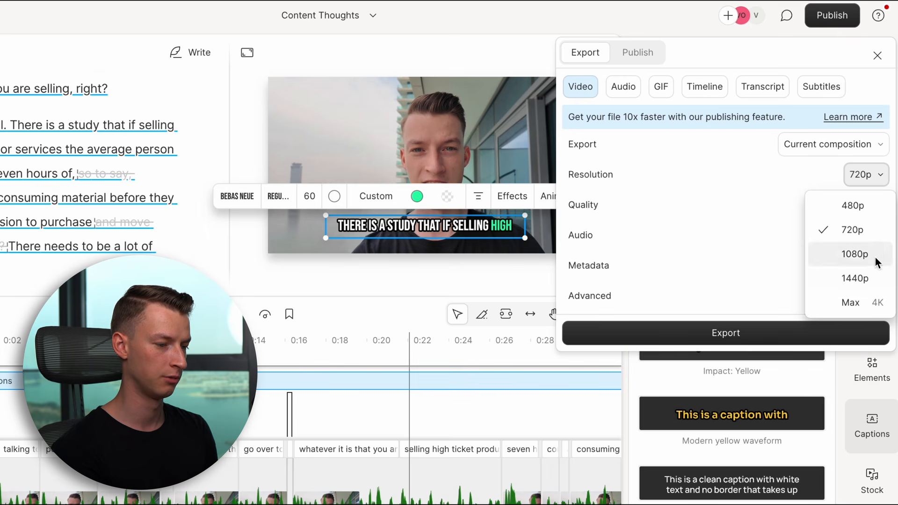
{"action": "left_click", "coordinate": [875, 257]}
{"action": "left_click", "coordinate": [863, 205]}
{"action": "left_click", "coordinate": [852, 281]}
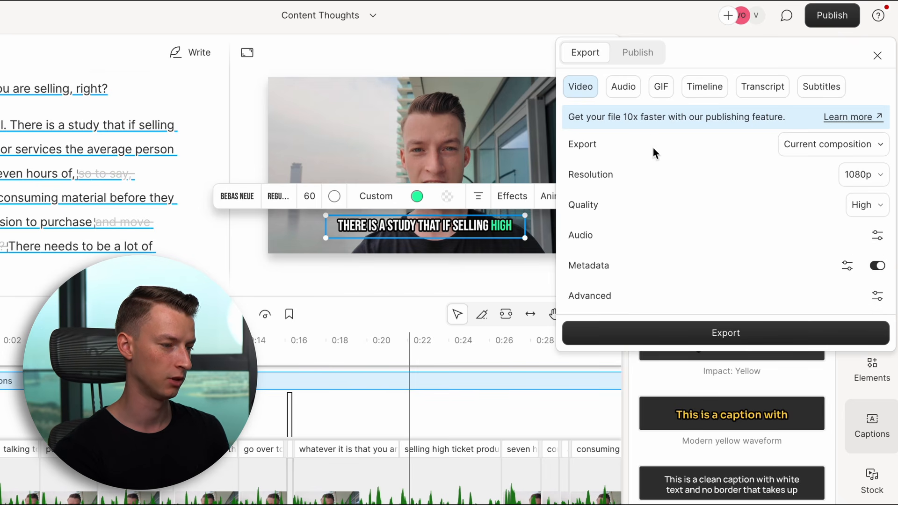
{"action": "left_click", "coordinate": [750, 332]}
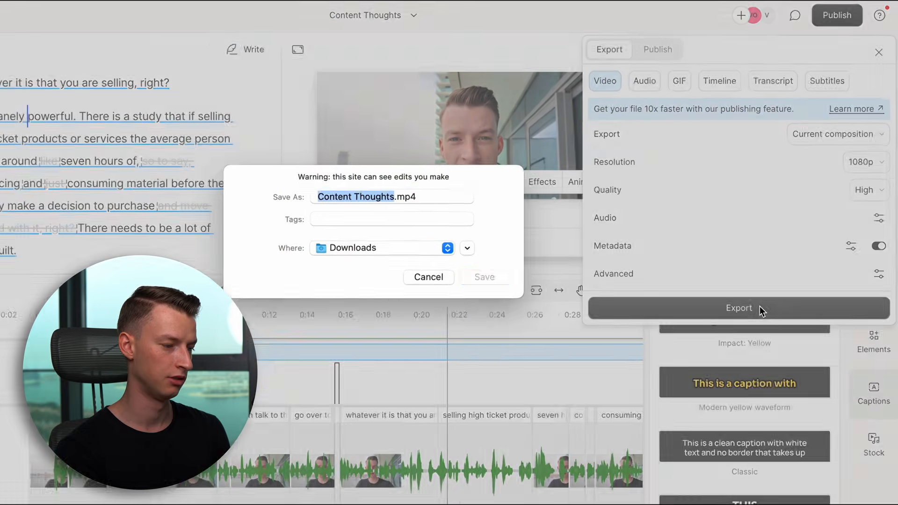